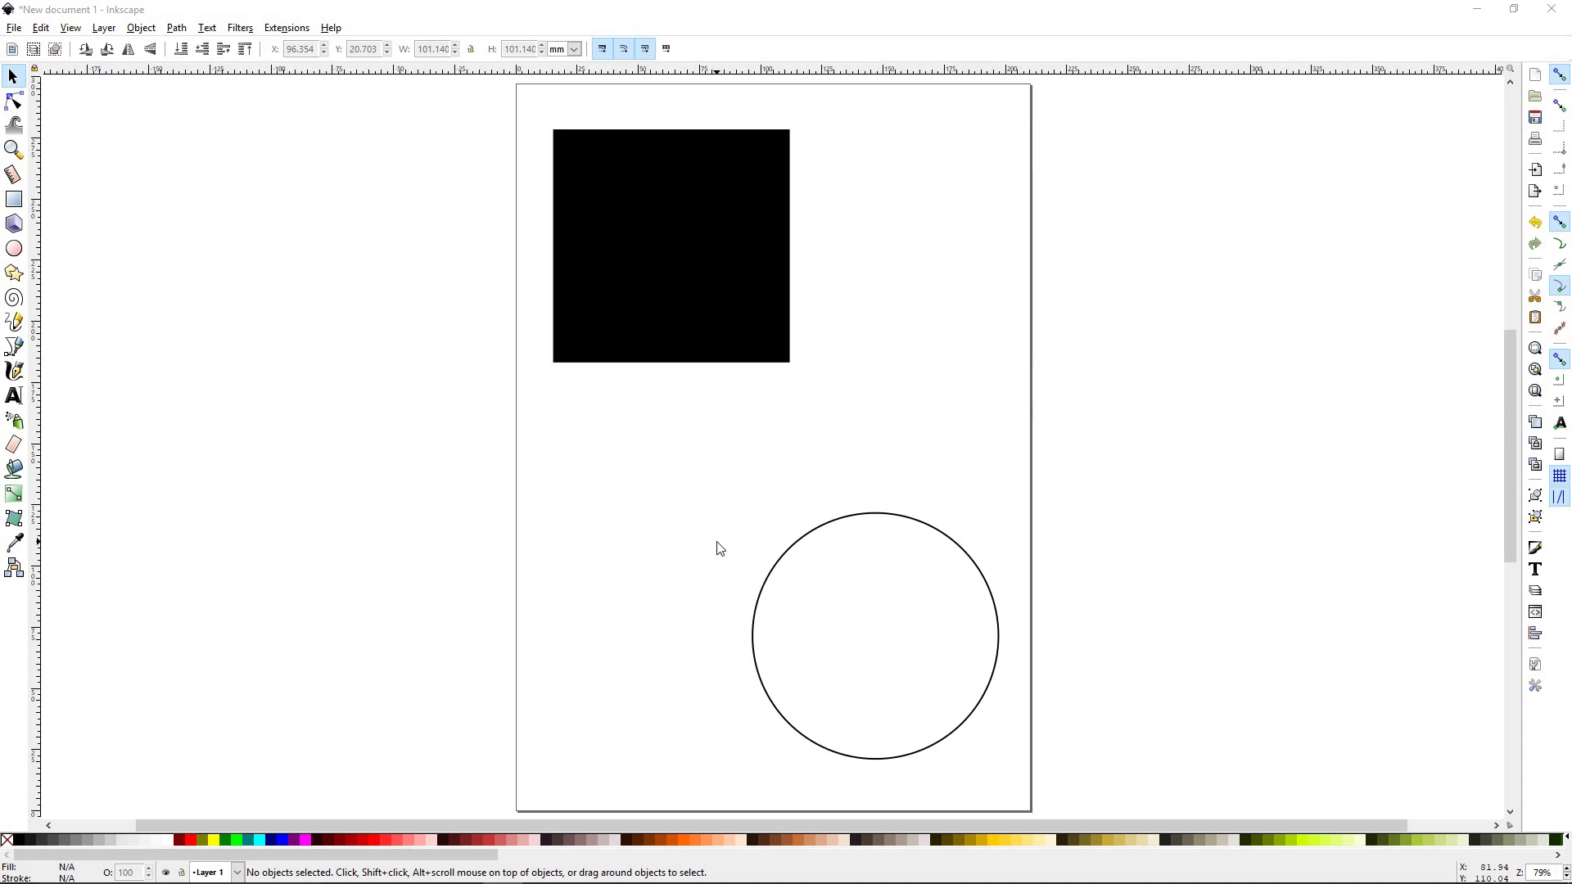
- Activate the Gradient tool from the left toolbox
click(14, 496)
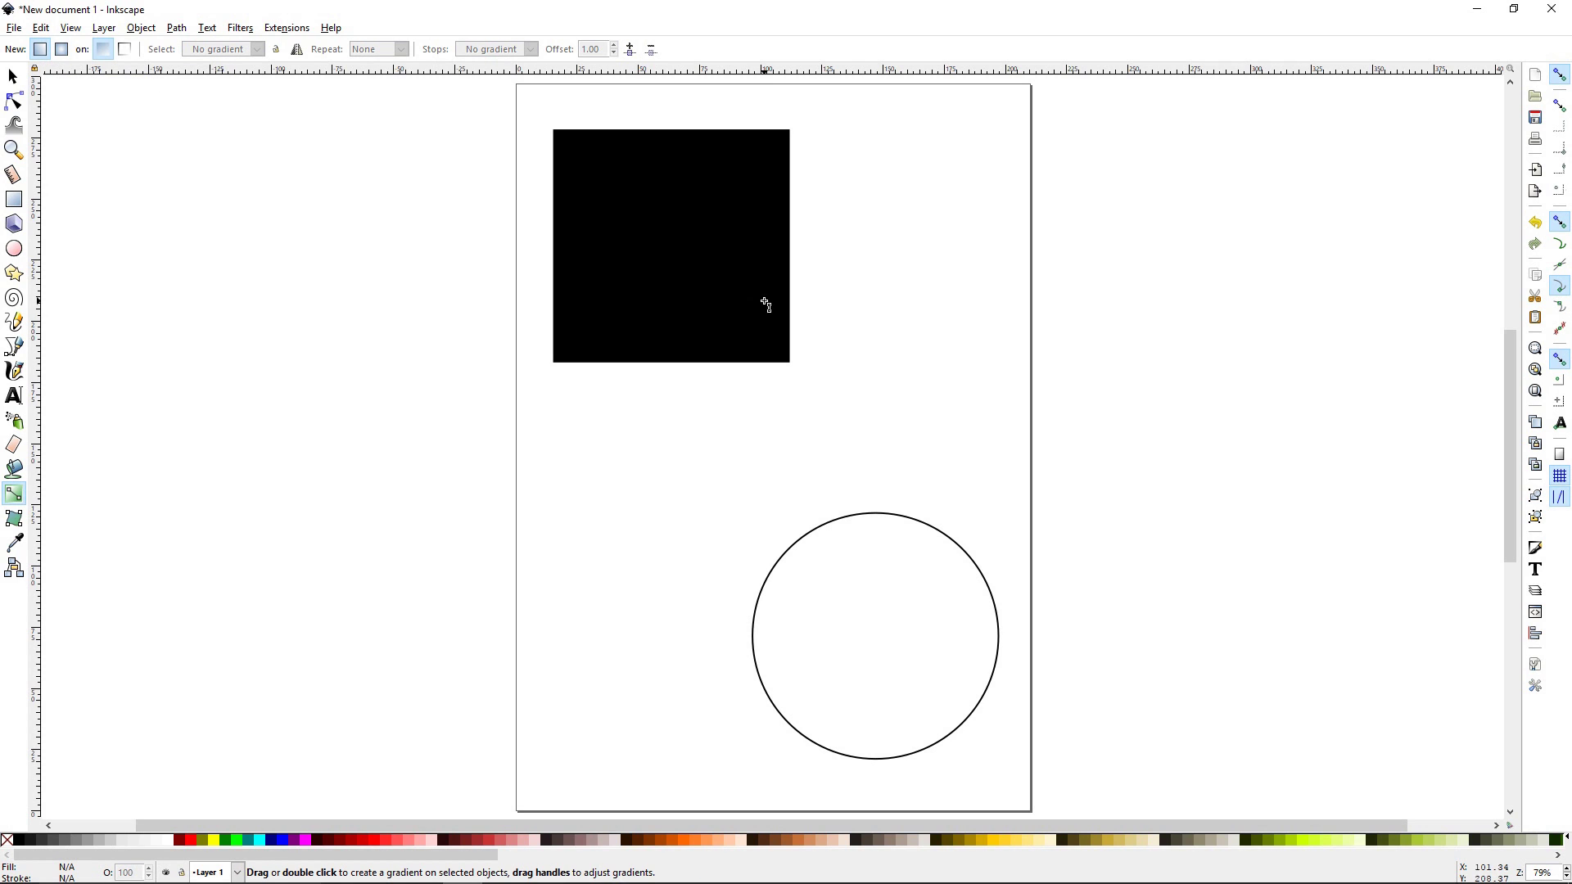
- Select the black square and drag a linear gradient from its top edge to its bottom
key(s)
click(735, 297)
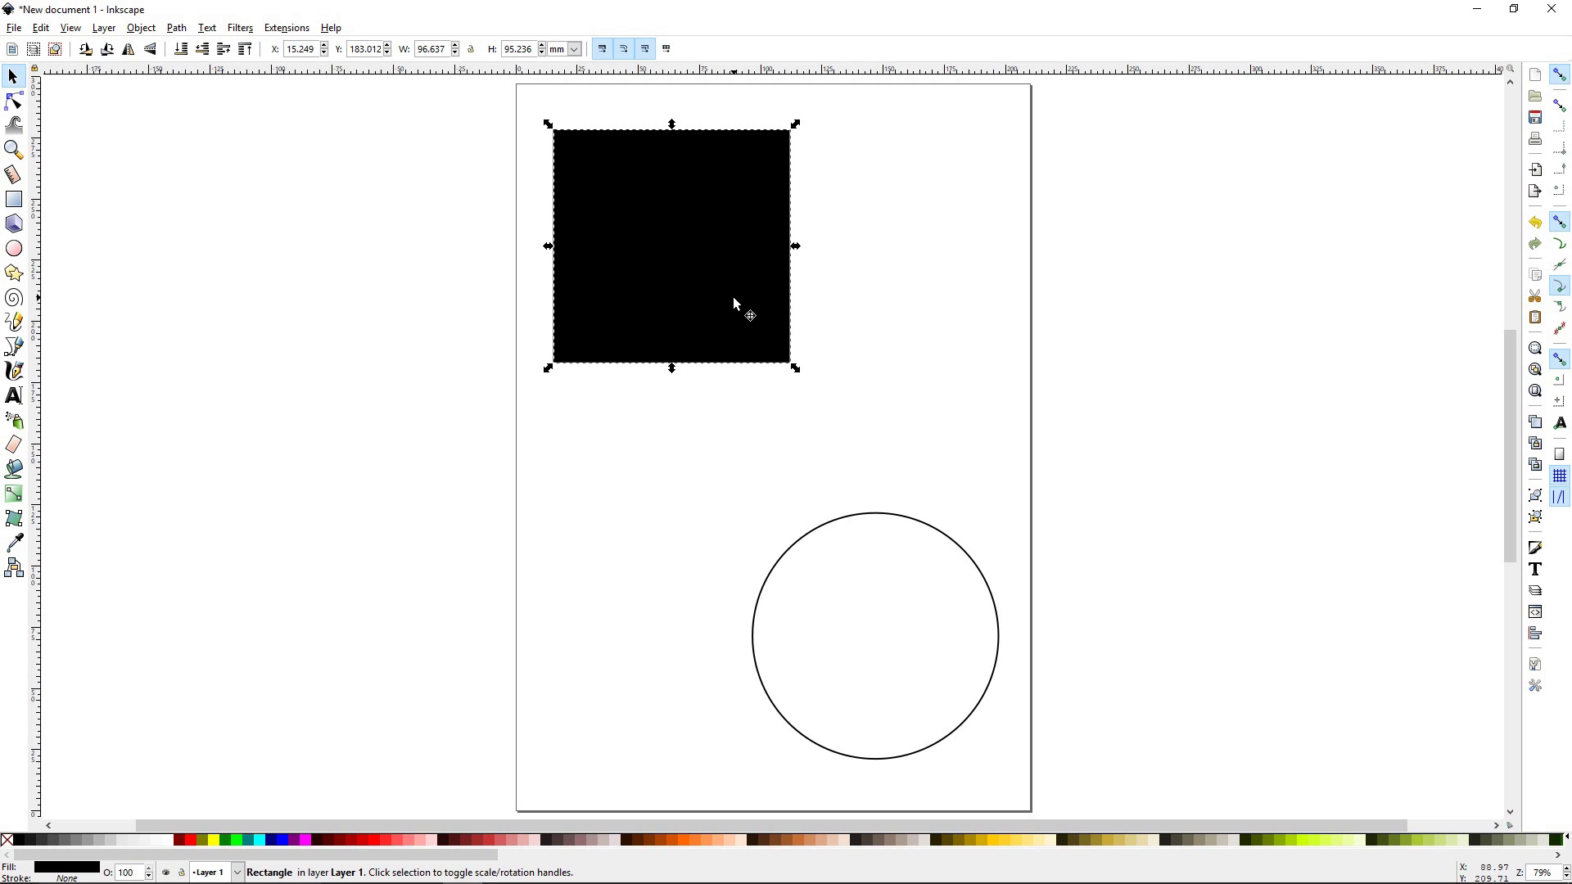
key(g)
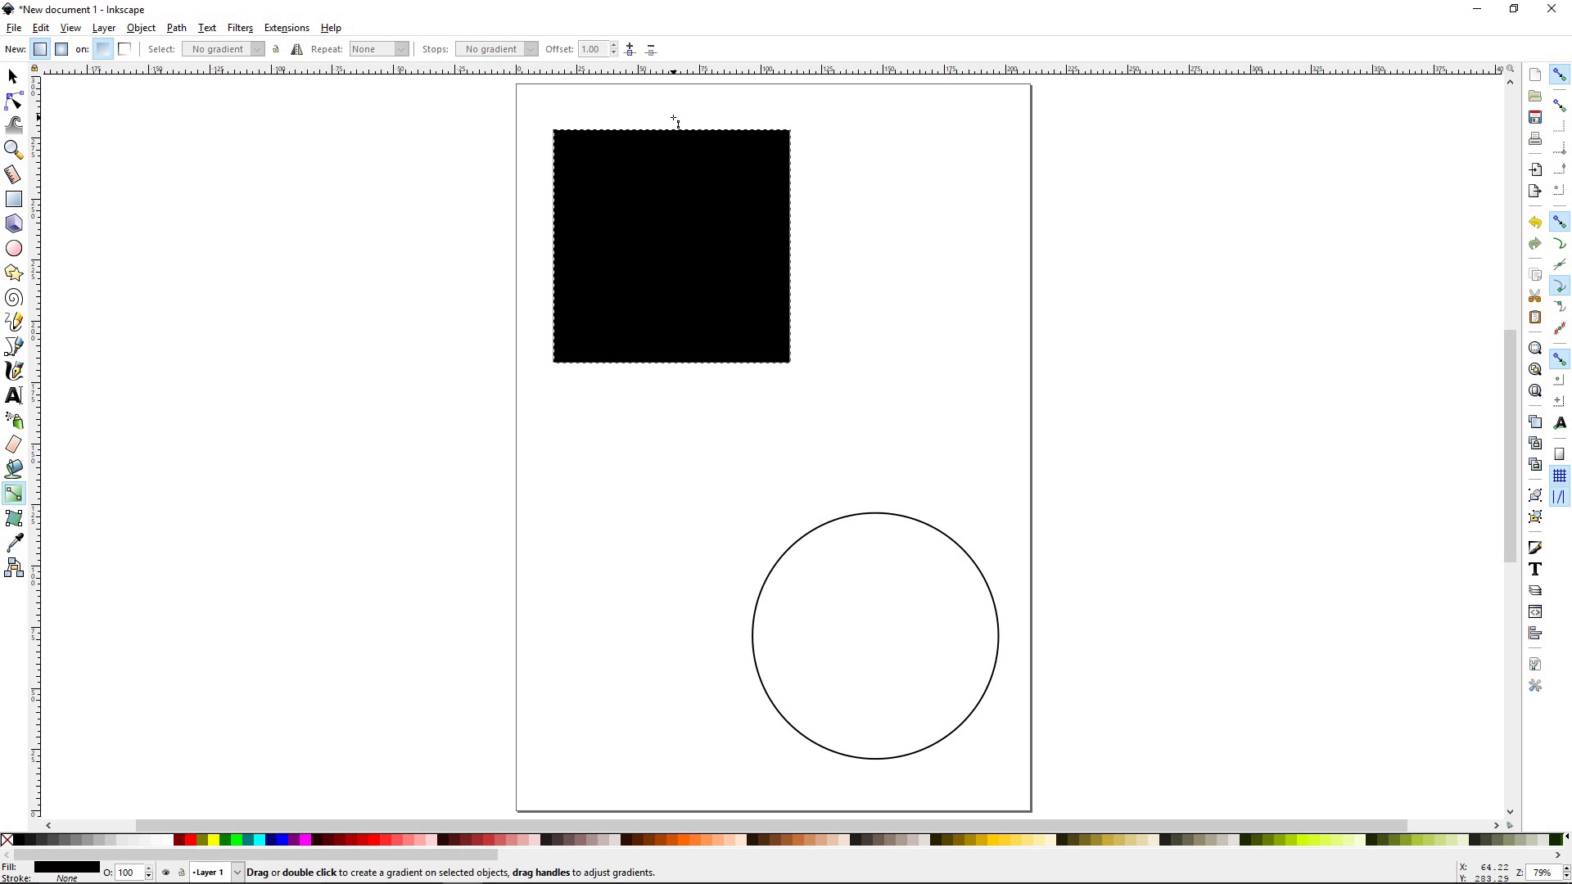
drag(674, 119, 676, 385)
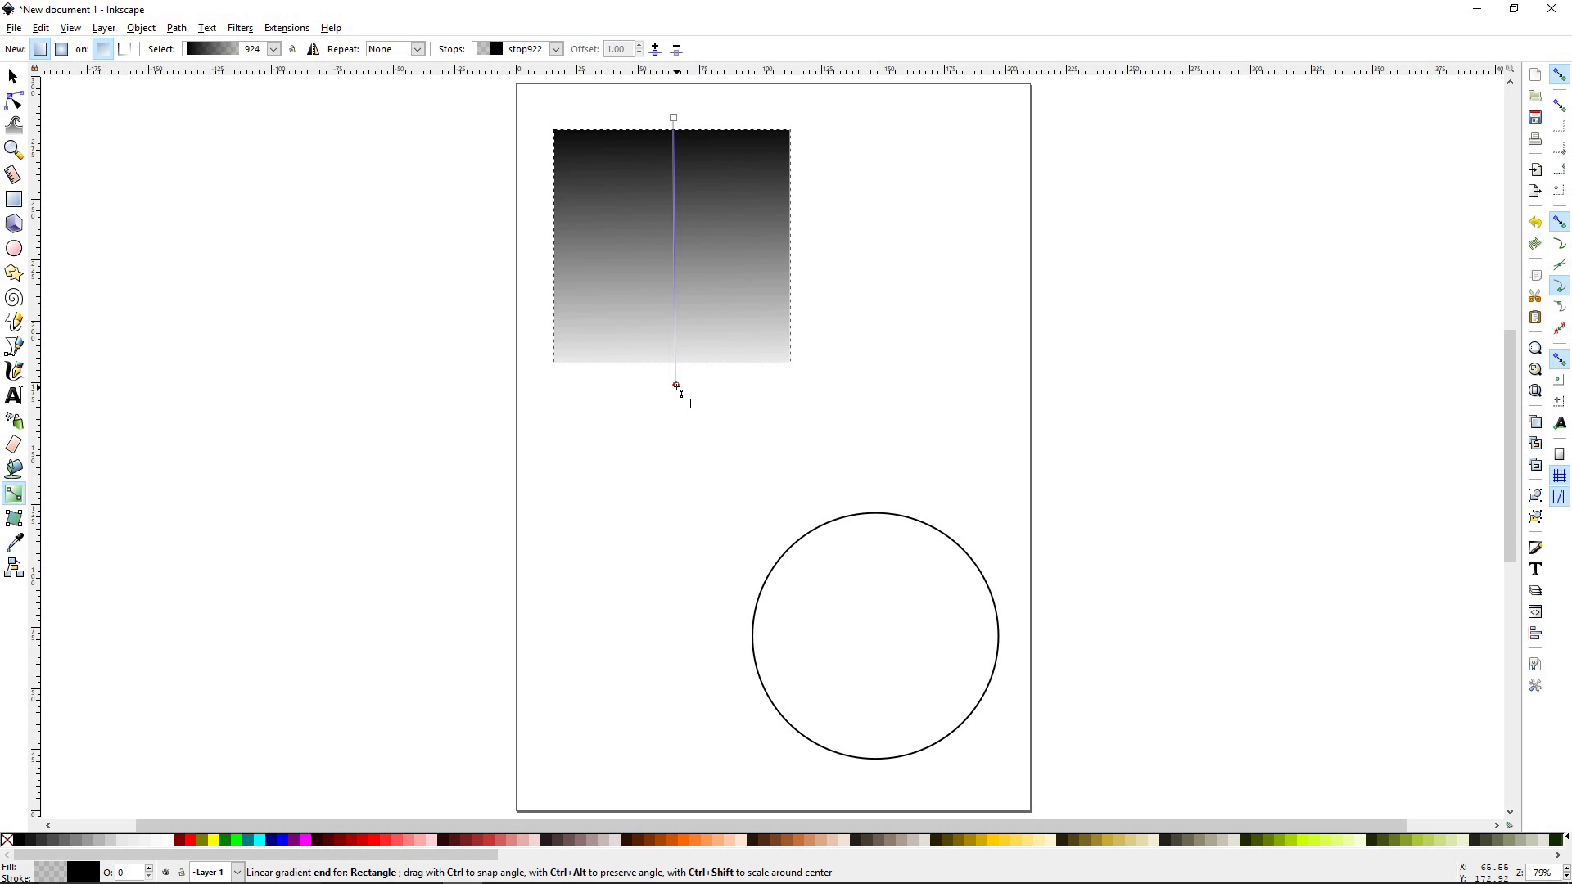
- Set the square's gradient end stop to yellow and fine-tune the end handle's position
click(216, 841)
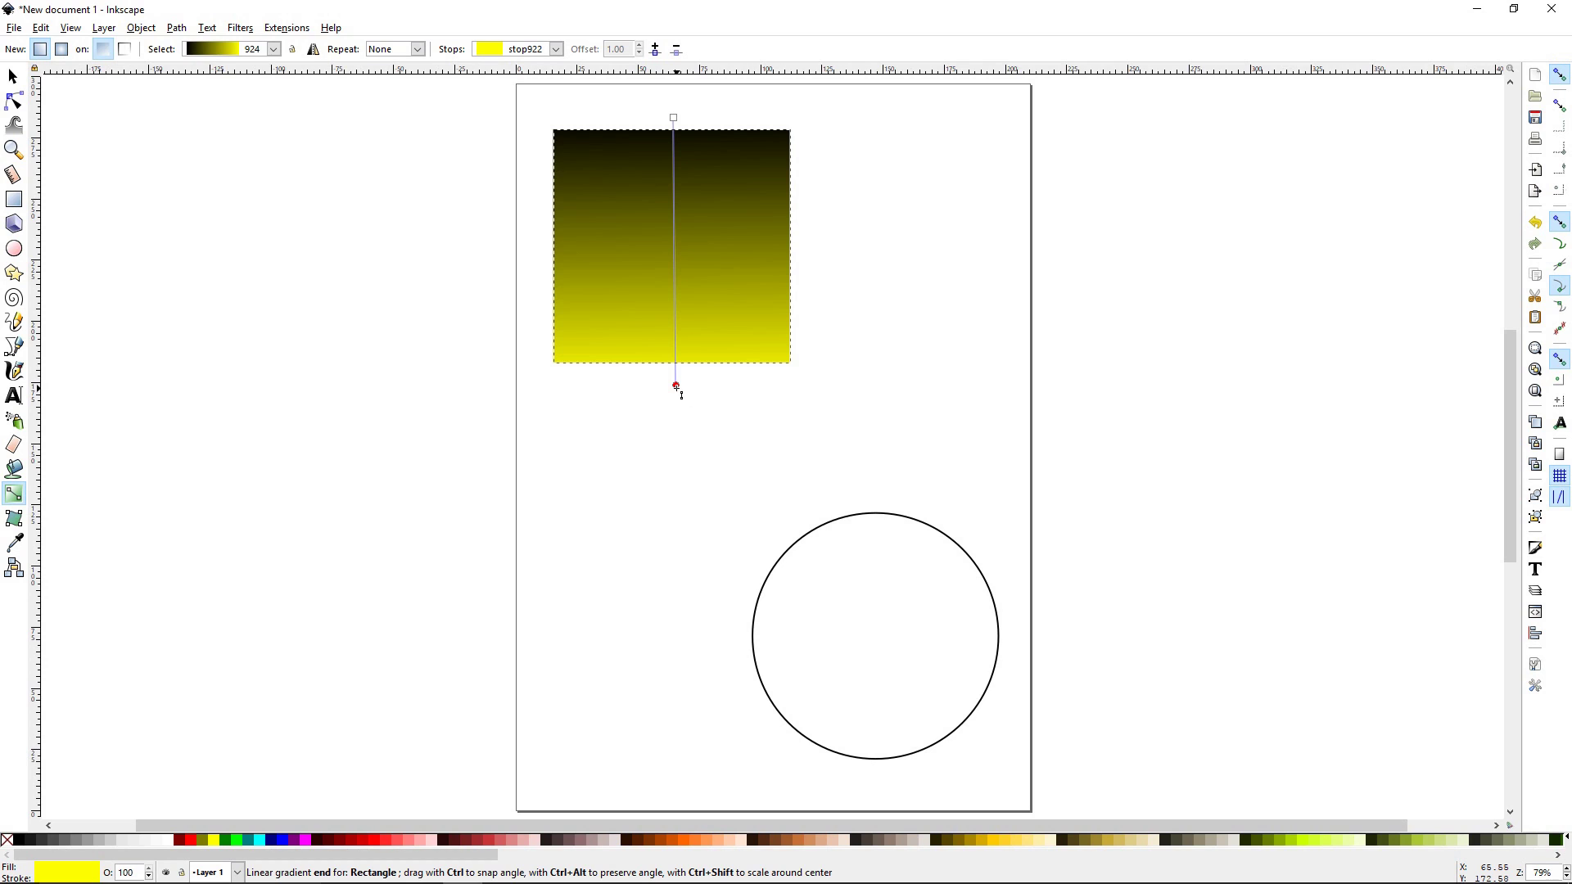
mouse_move(675, 386)
mouse_down()
mouse_move(660, 445)
mouse_move(670, 589)
mouse_move(668, 304)
mouse_move(655, 393)
mouse_move(817, 421)
mouse_move(734, 431)
mouse_move(674, 383)
mouse_up()
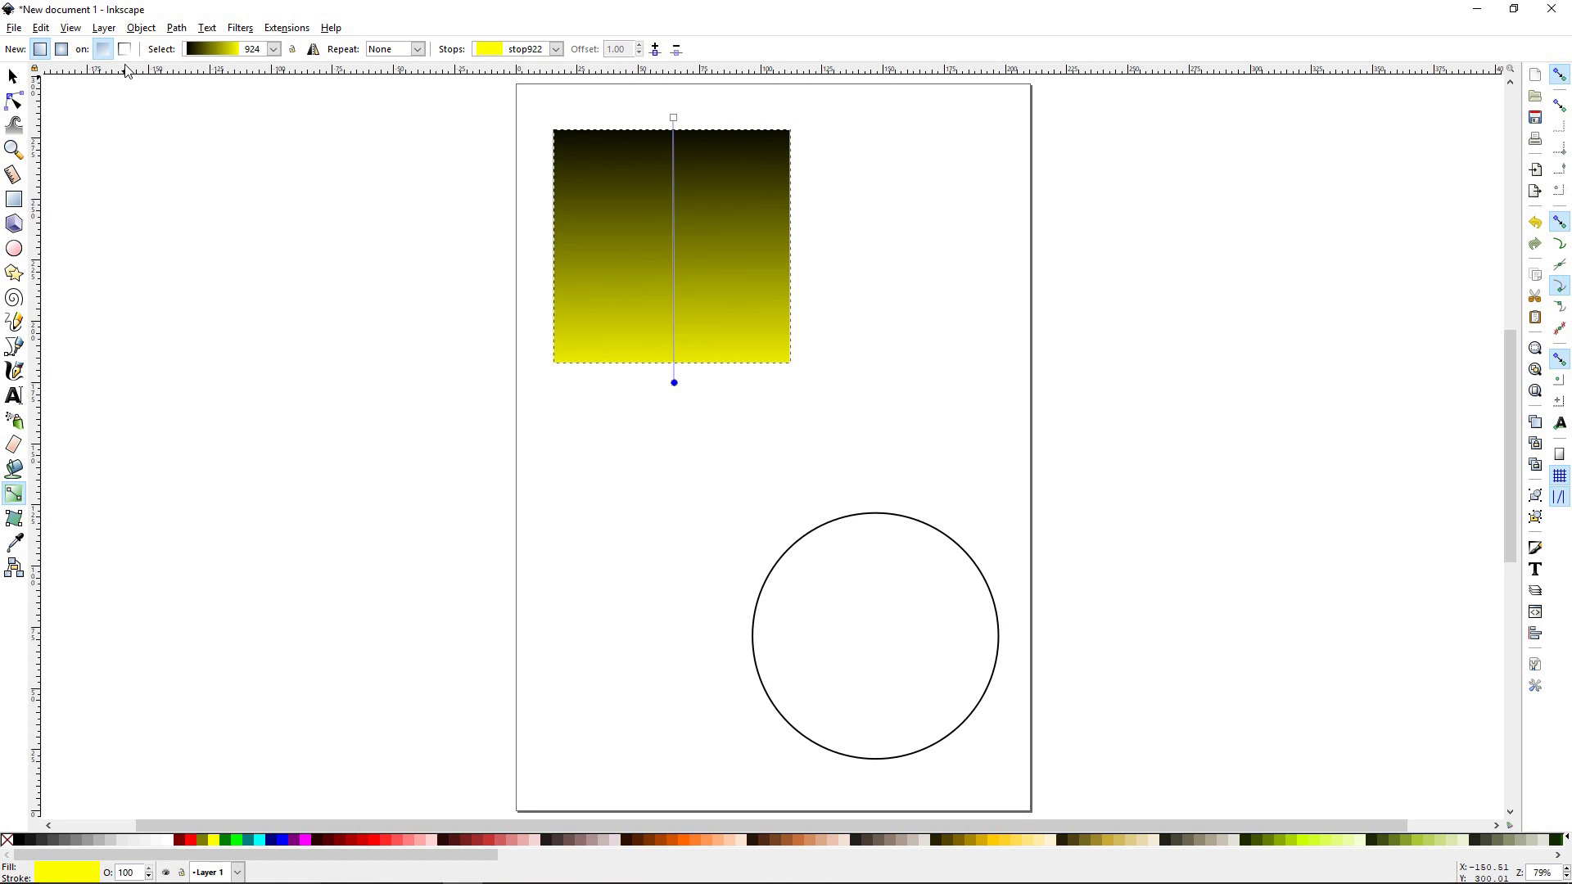
click(274, 50)
click(272, 51)
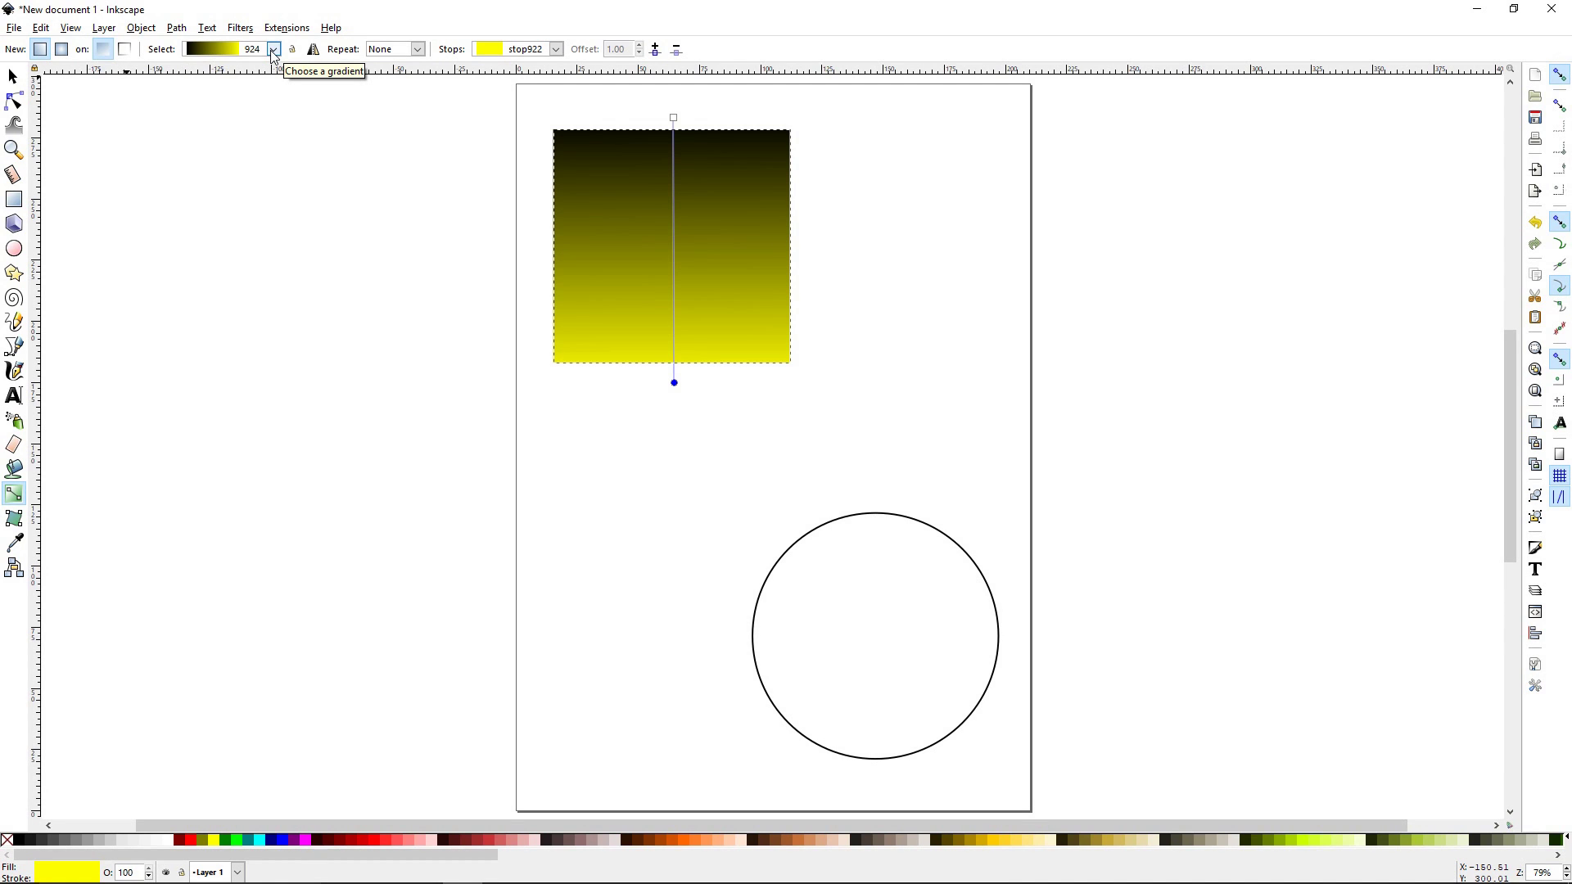
click(313, 50)
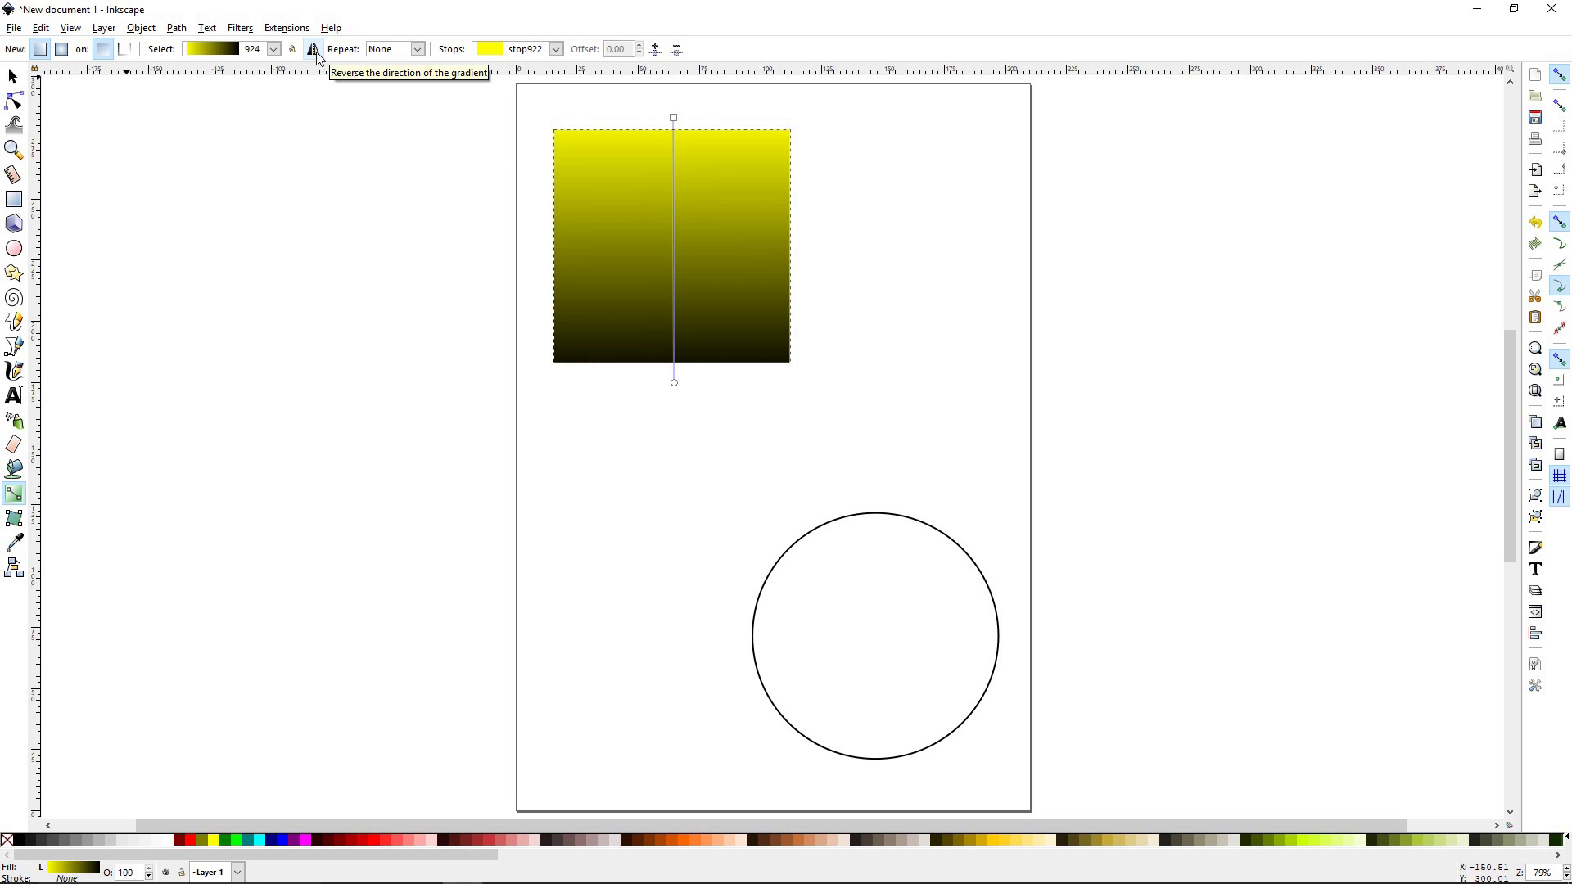
click(314, 50)
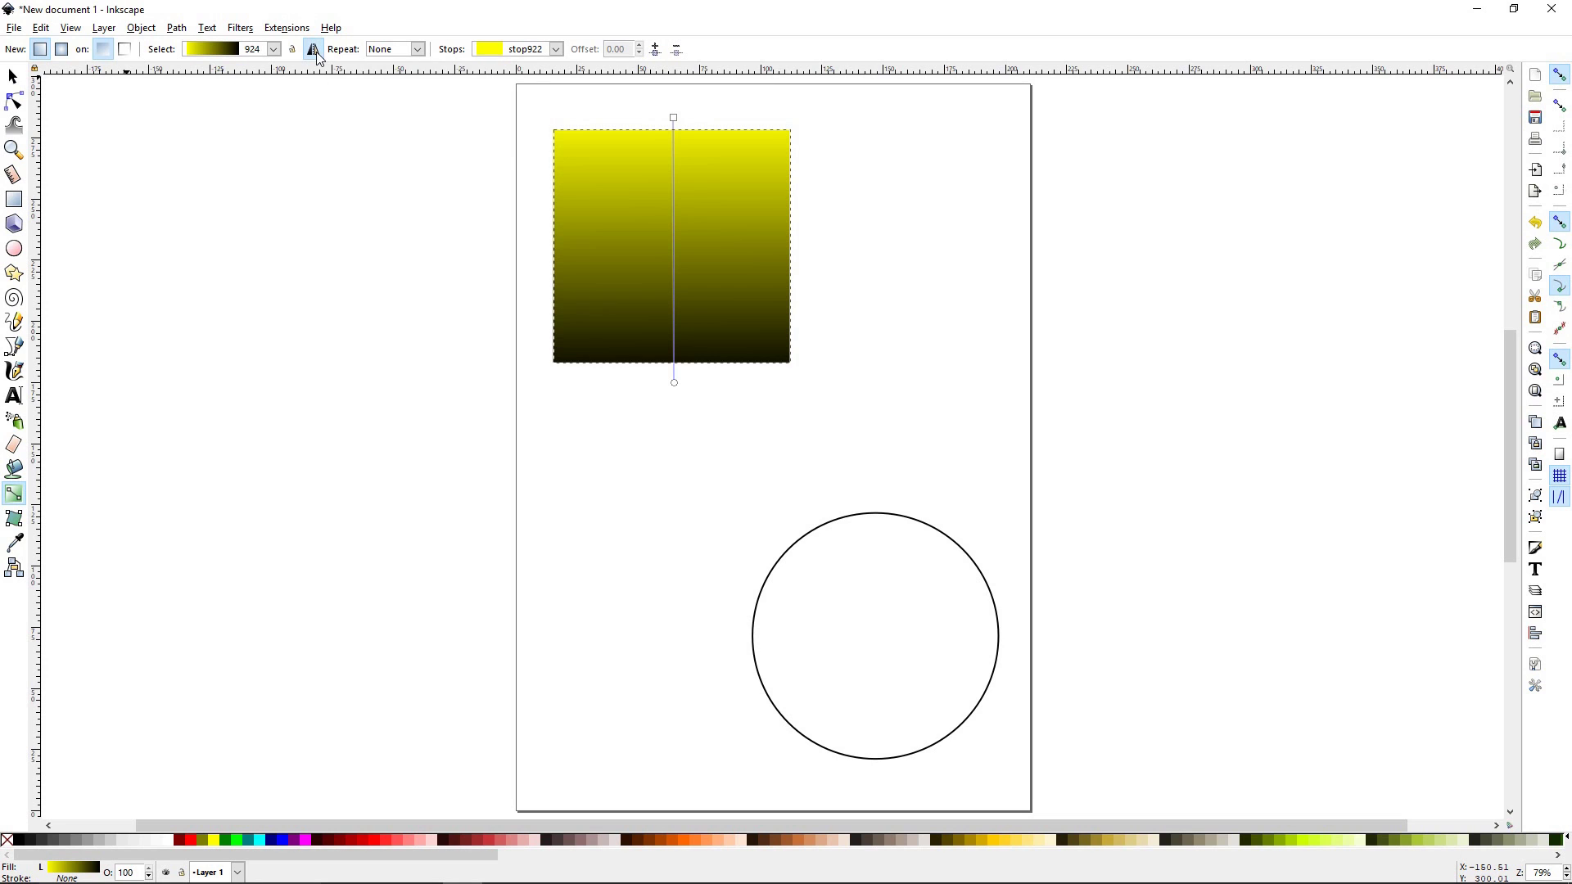
click(426, 50)
click(382, 85)
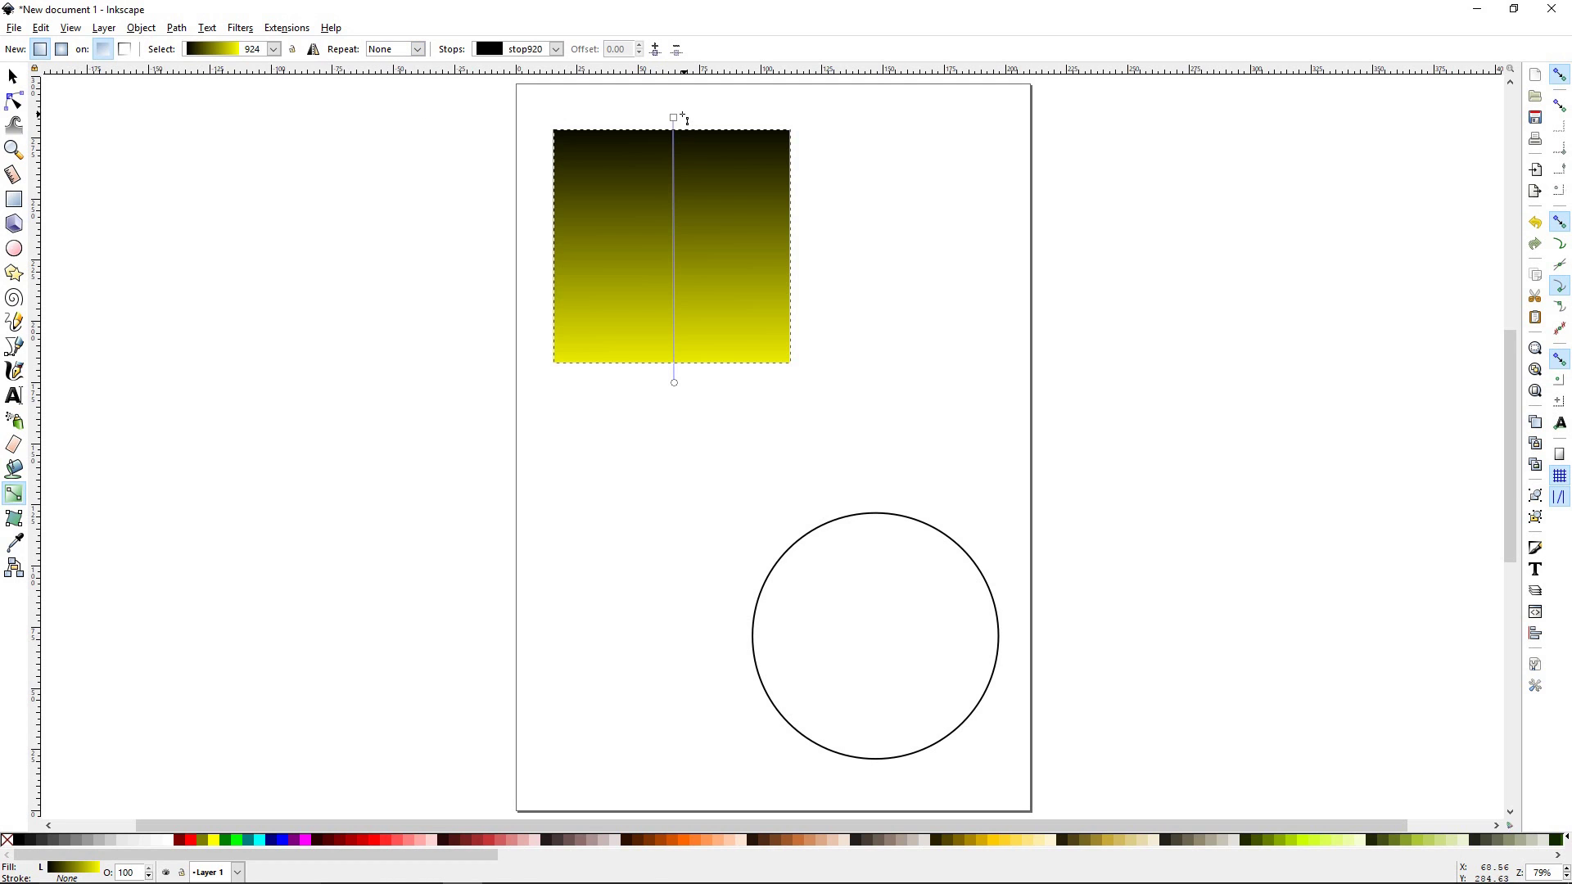
drag(680, 118, 675, 250)
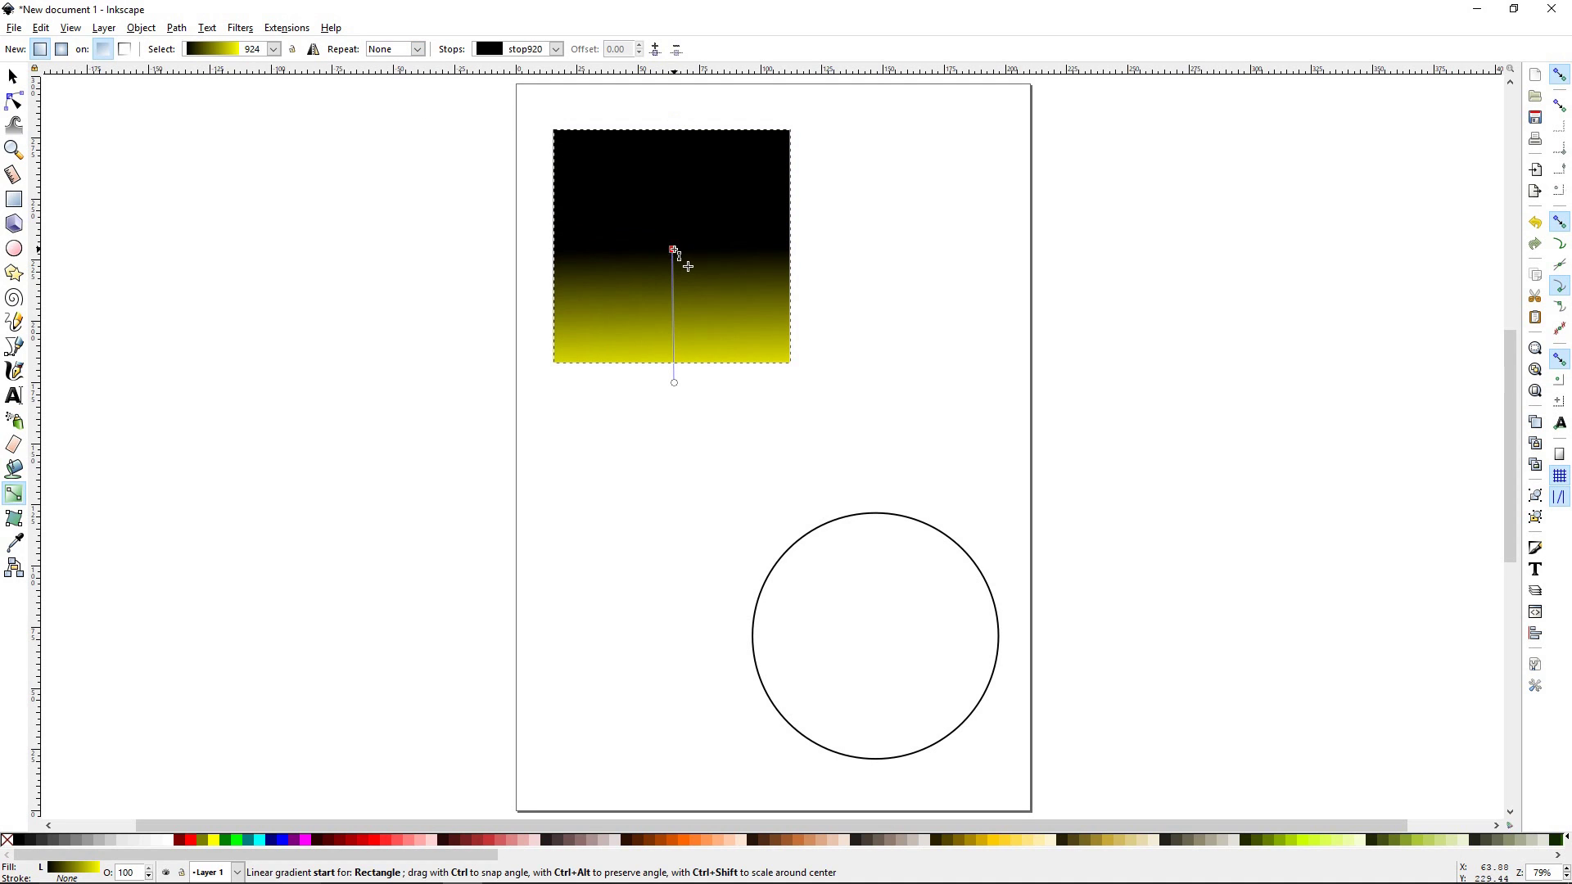
click(419, 51)
click(411, 88)
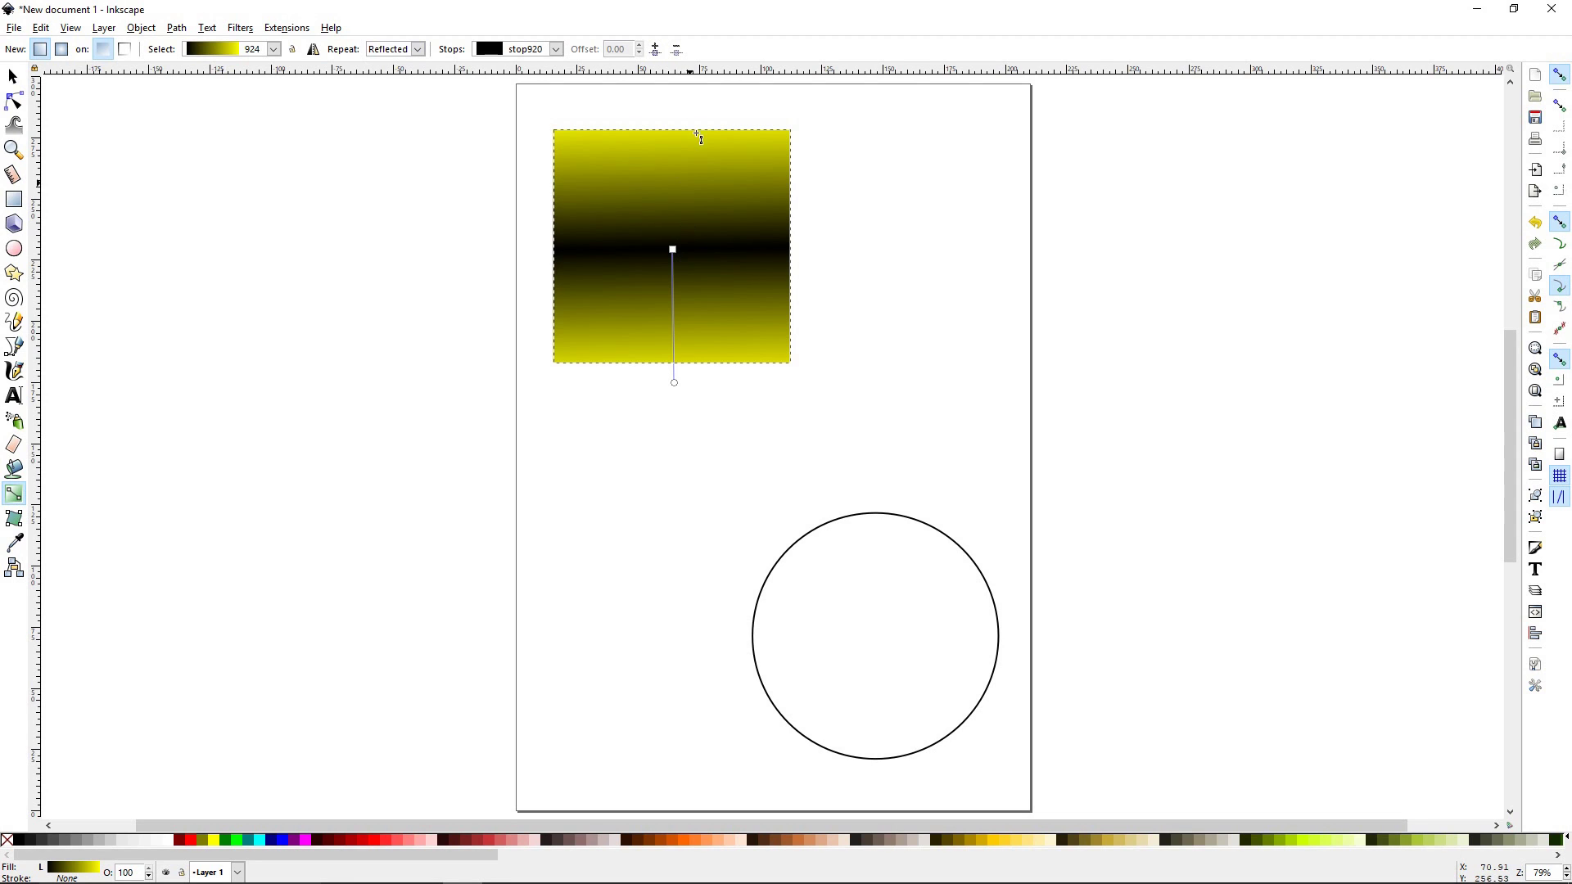
click(674, 250)
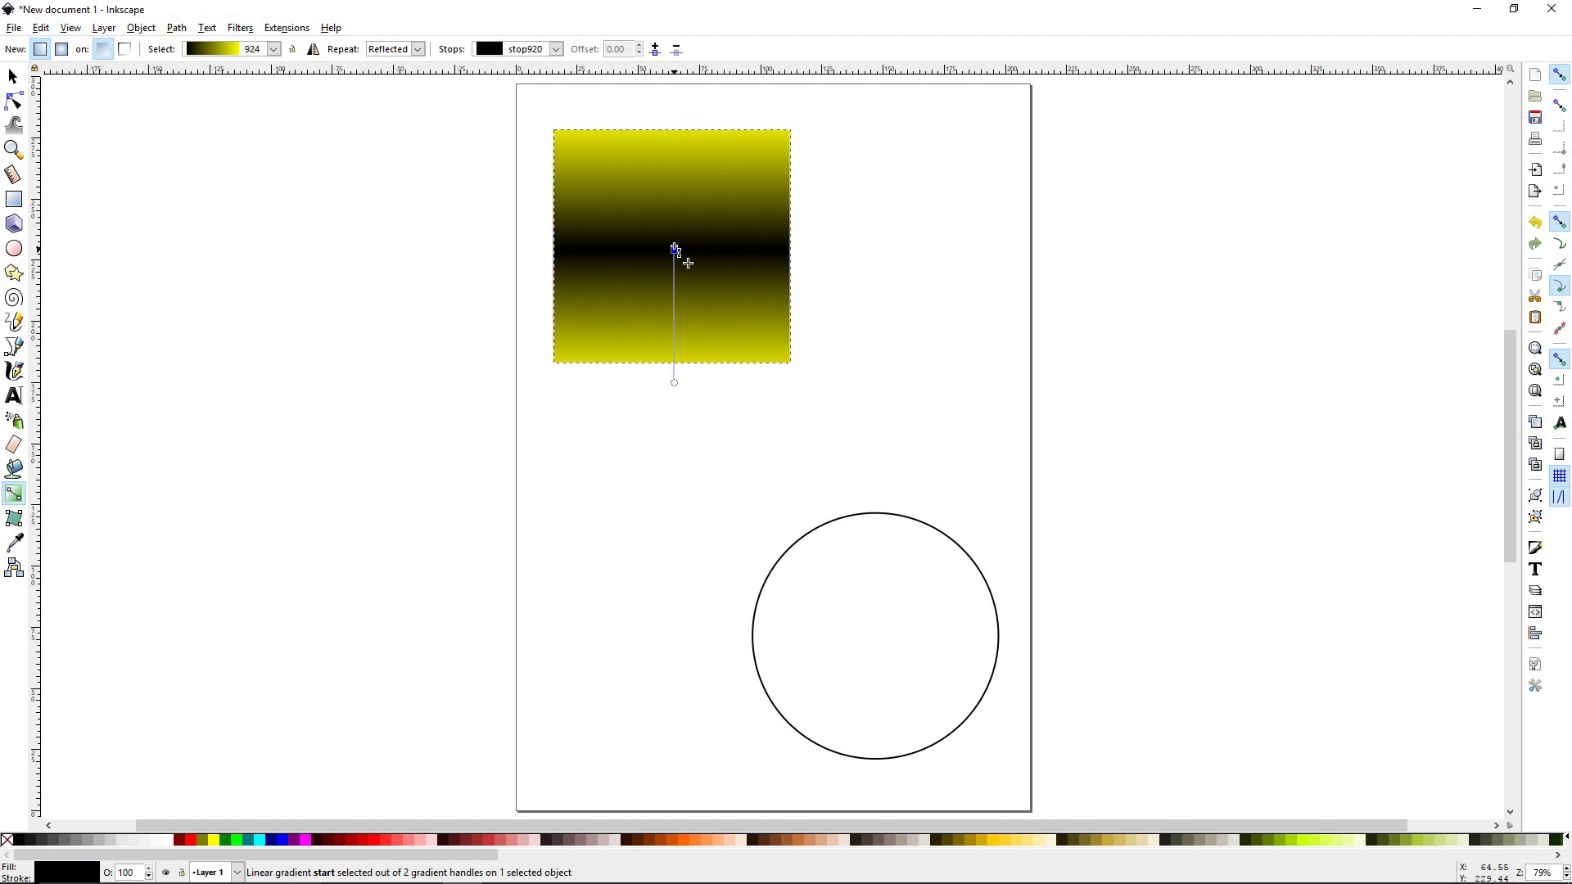
click(418, 49)
click(399, 107)
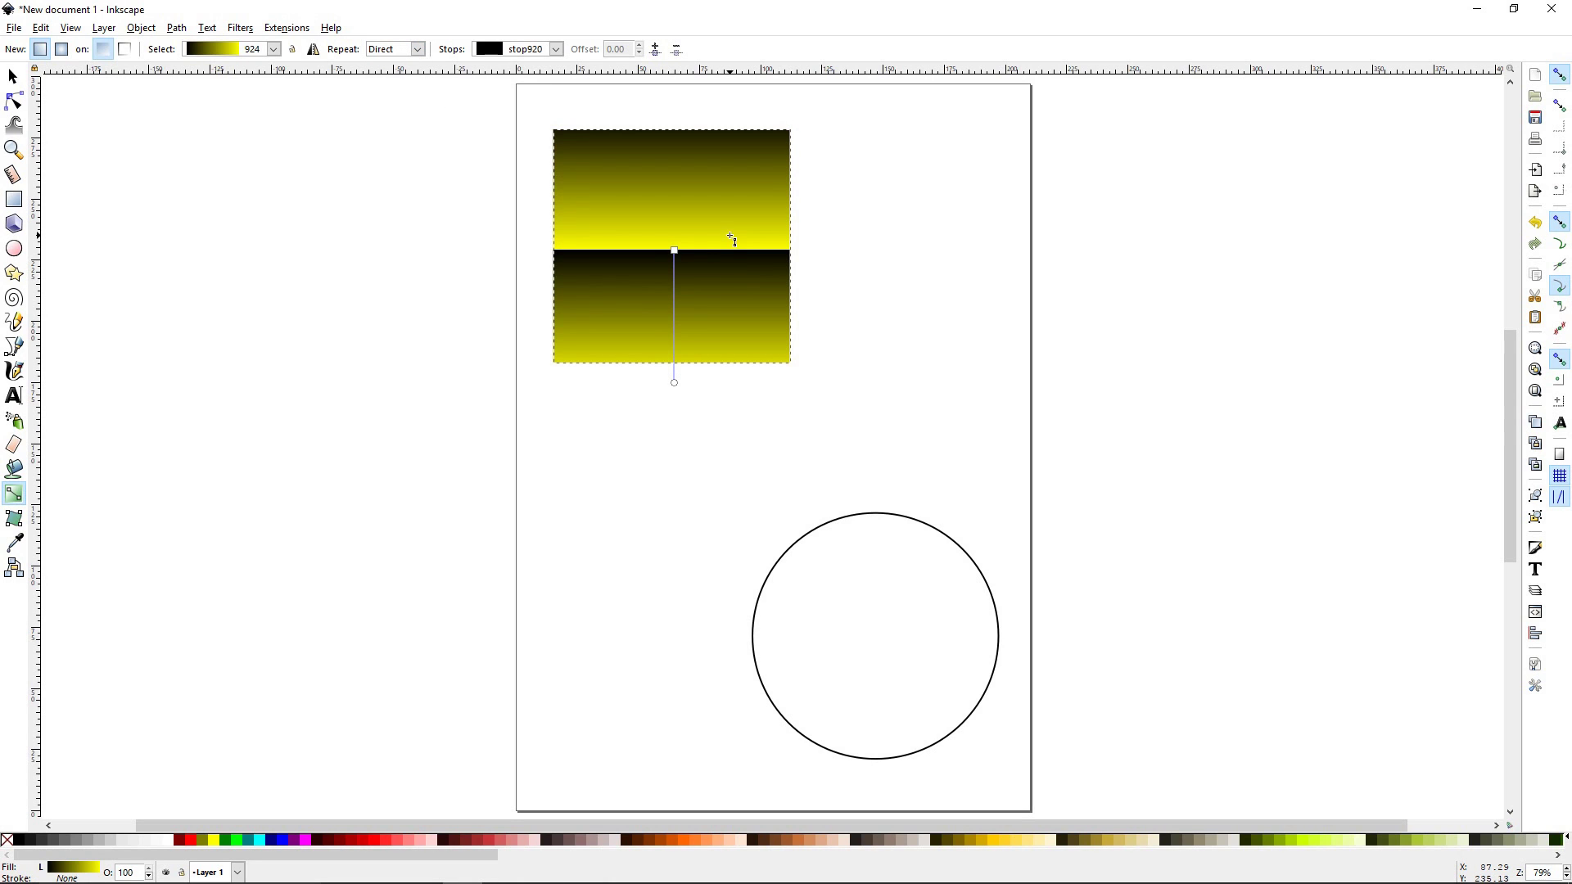
drag(674, 249, 674, 108)
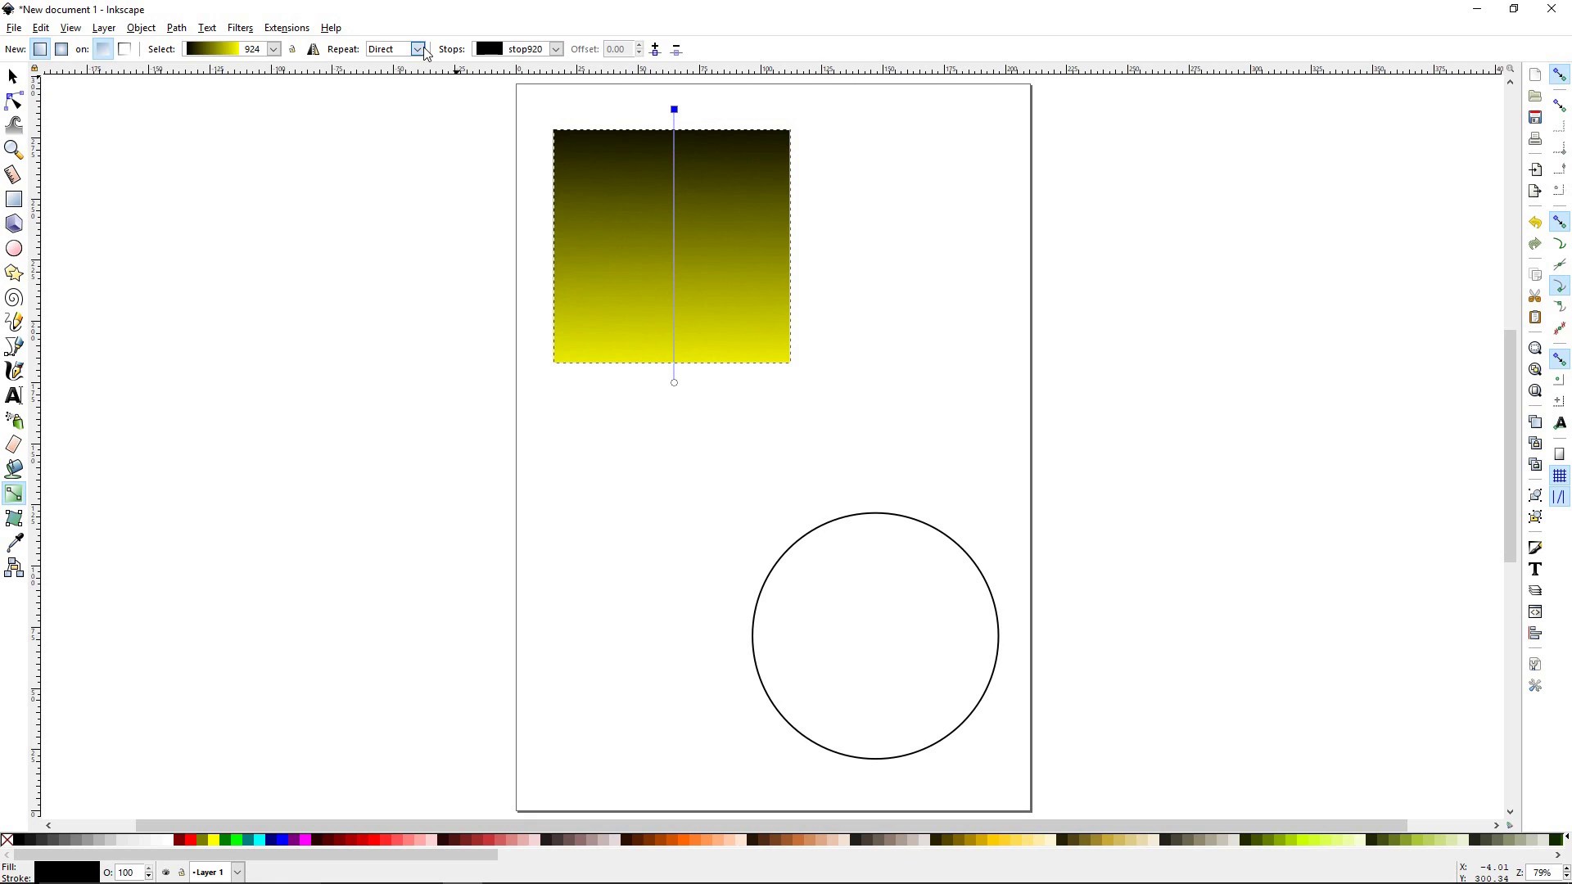
click(427, 54)
click(405, 66)
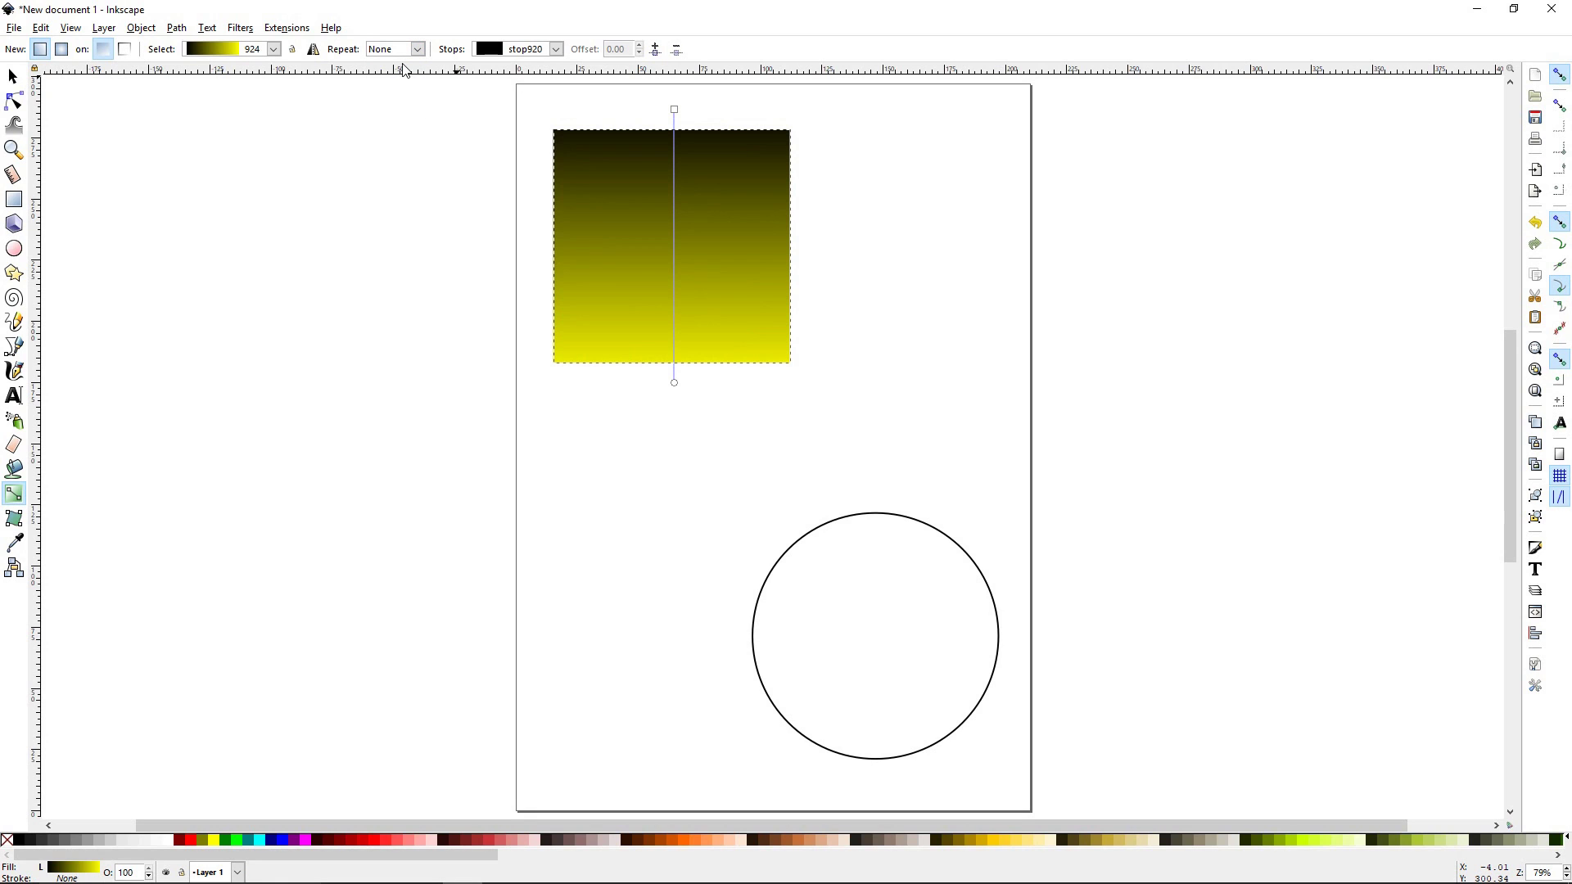
click(556, 50)
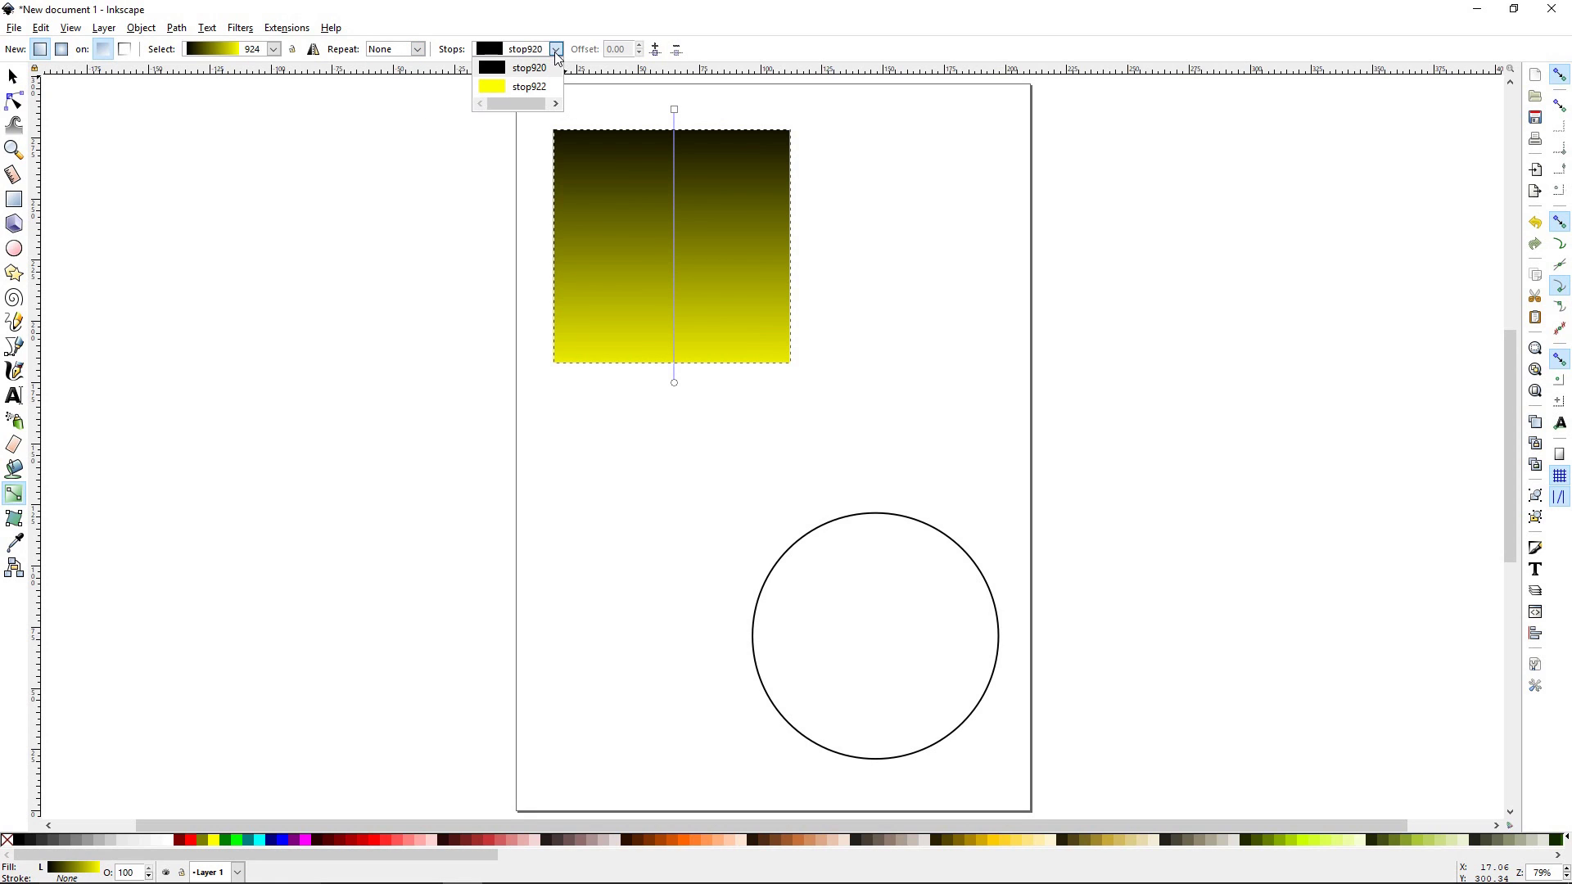
click(677, 115)
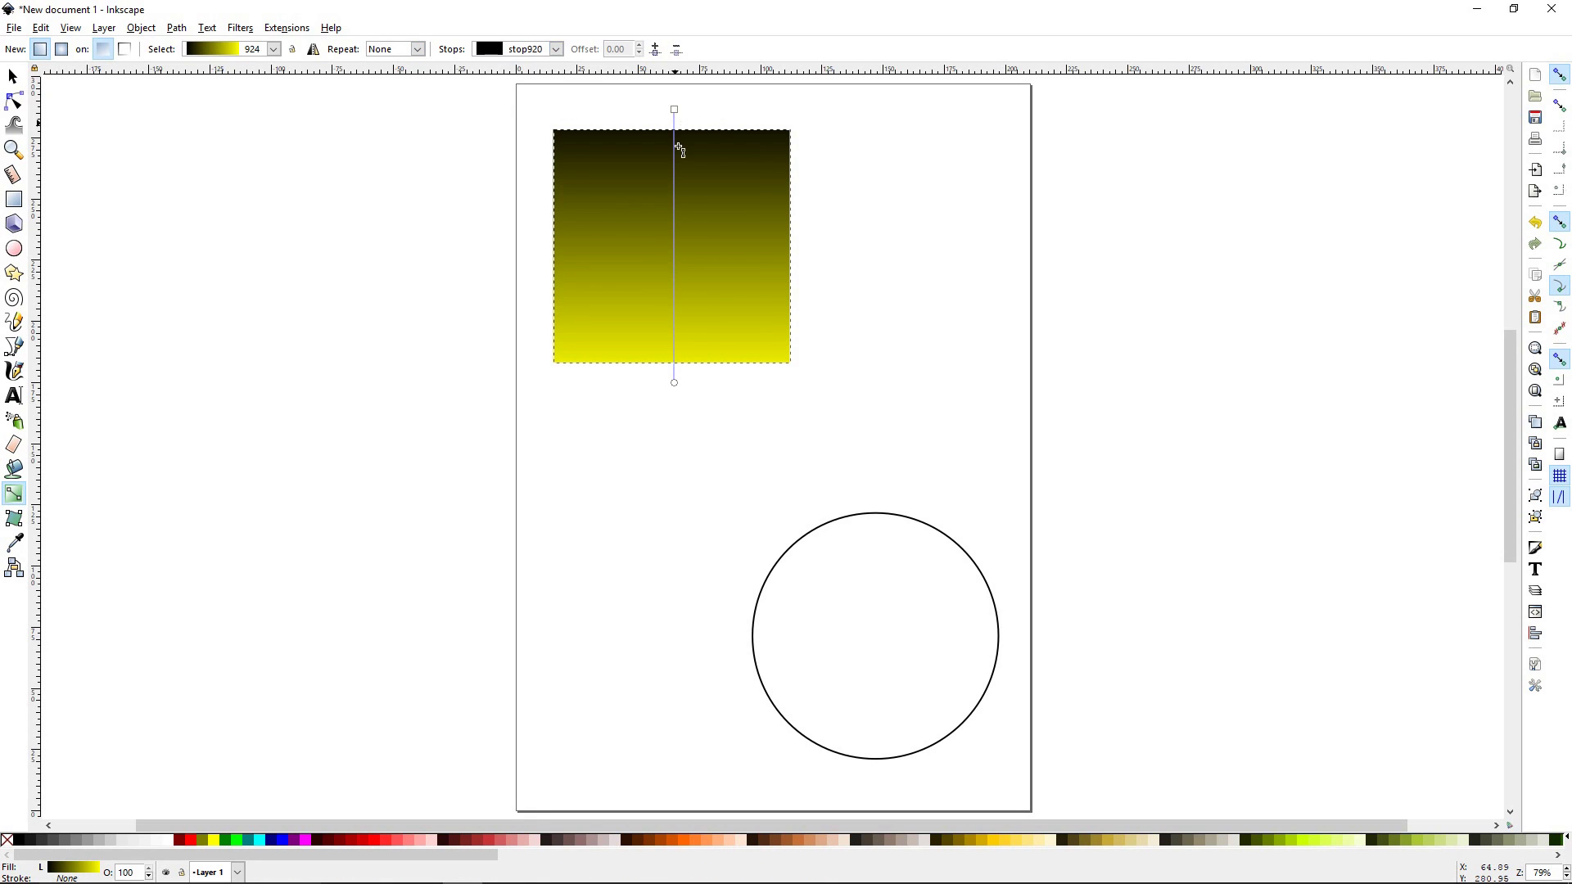
click(556, 51)
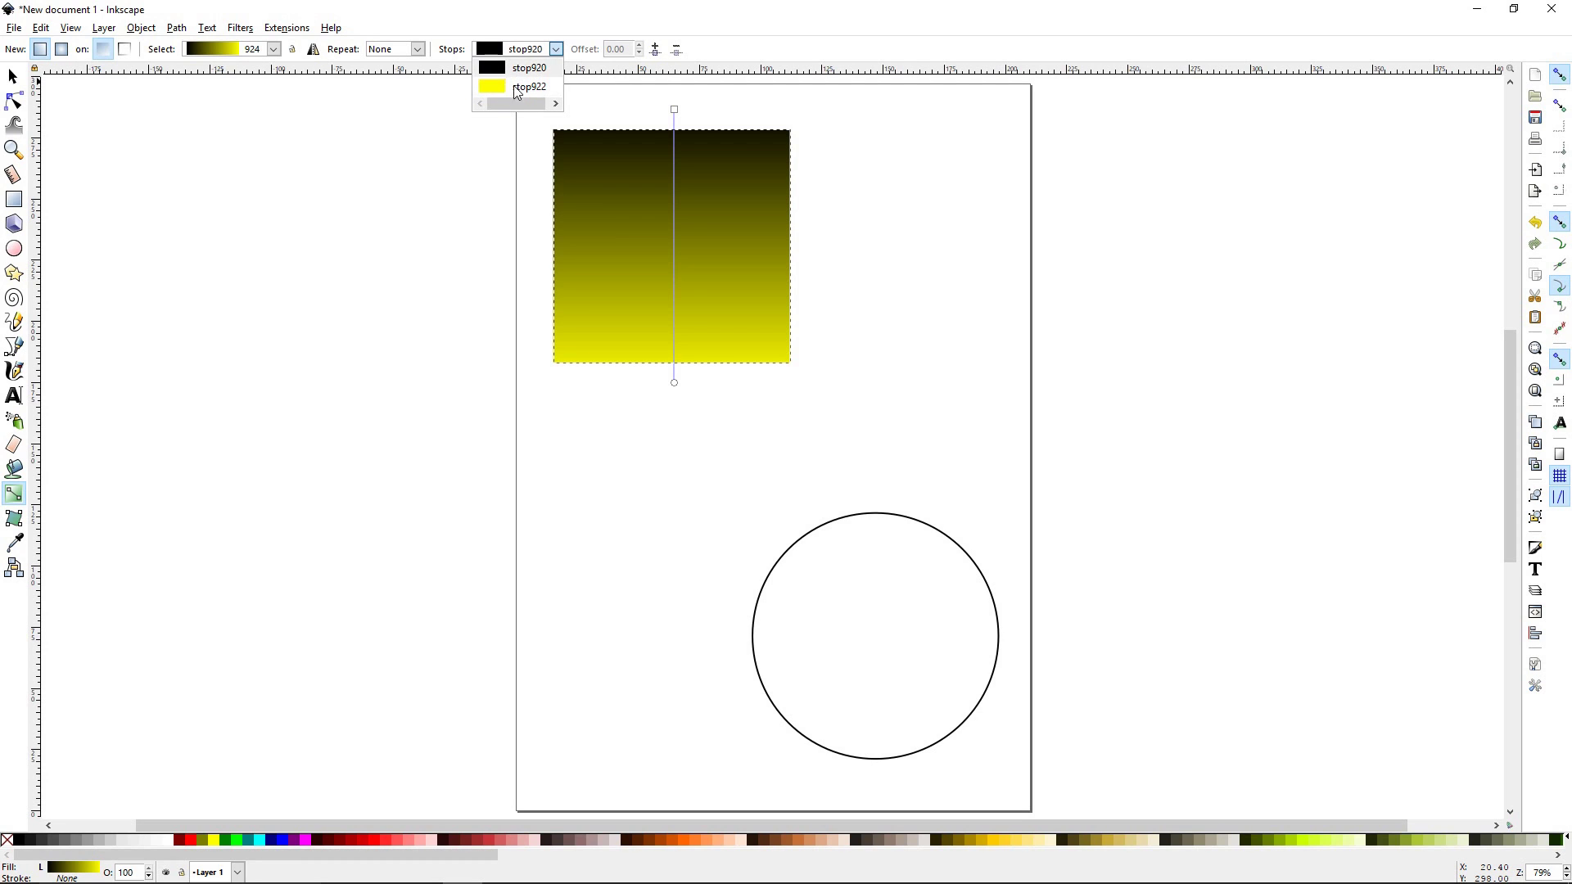
click(813, 61)
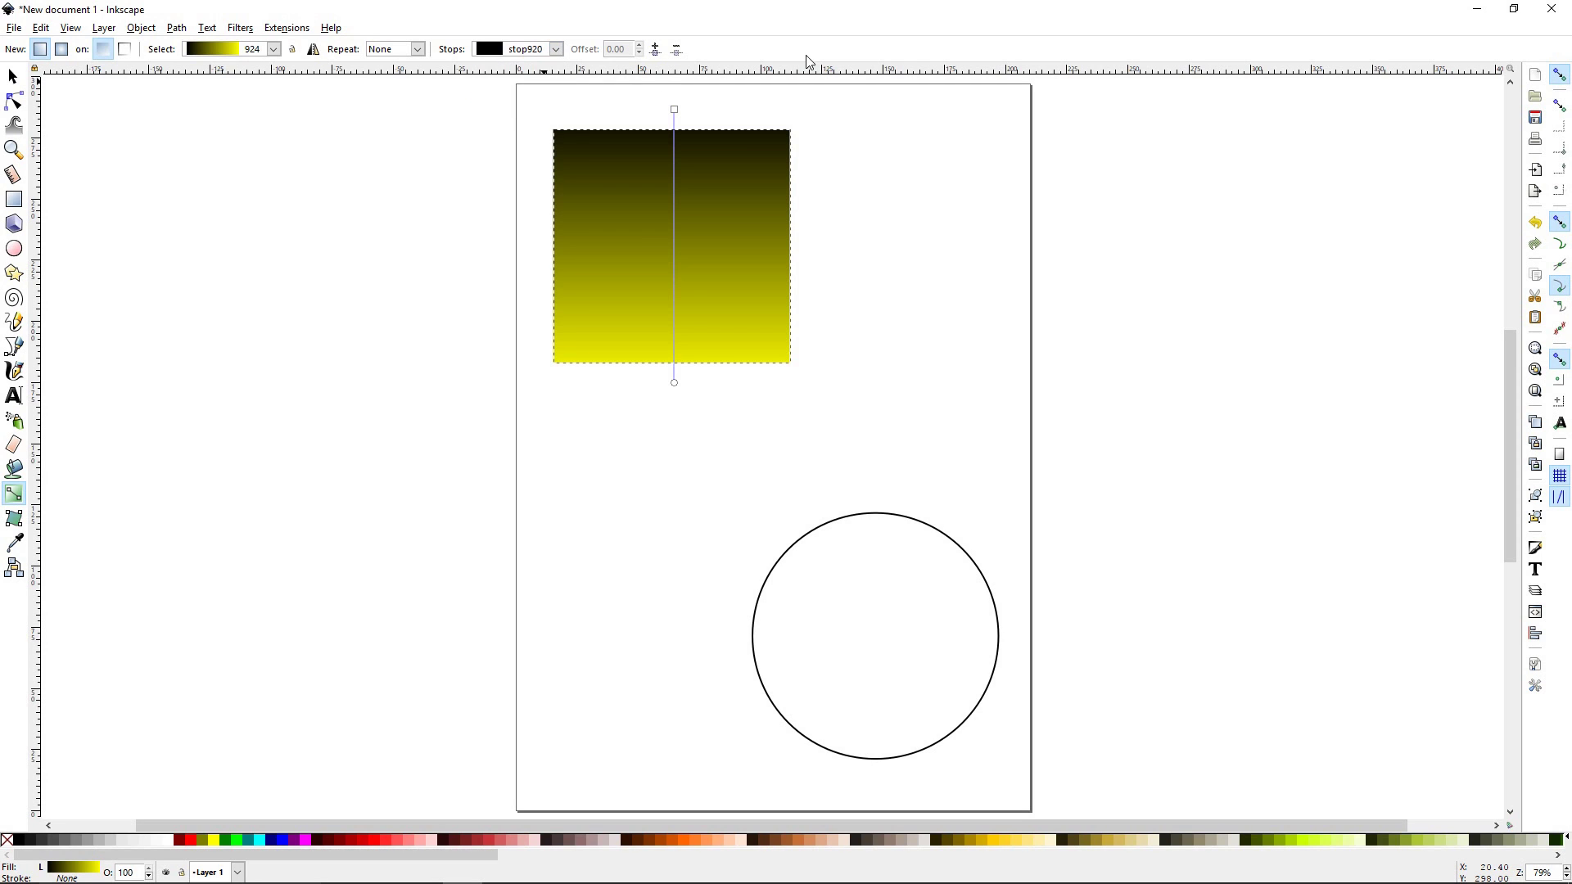
- Add a magenta middle stop to the square's gradient, then delete it again
double_click(675, 237)
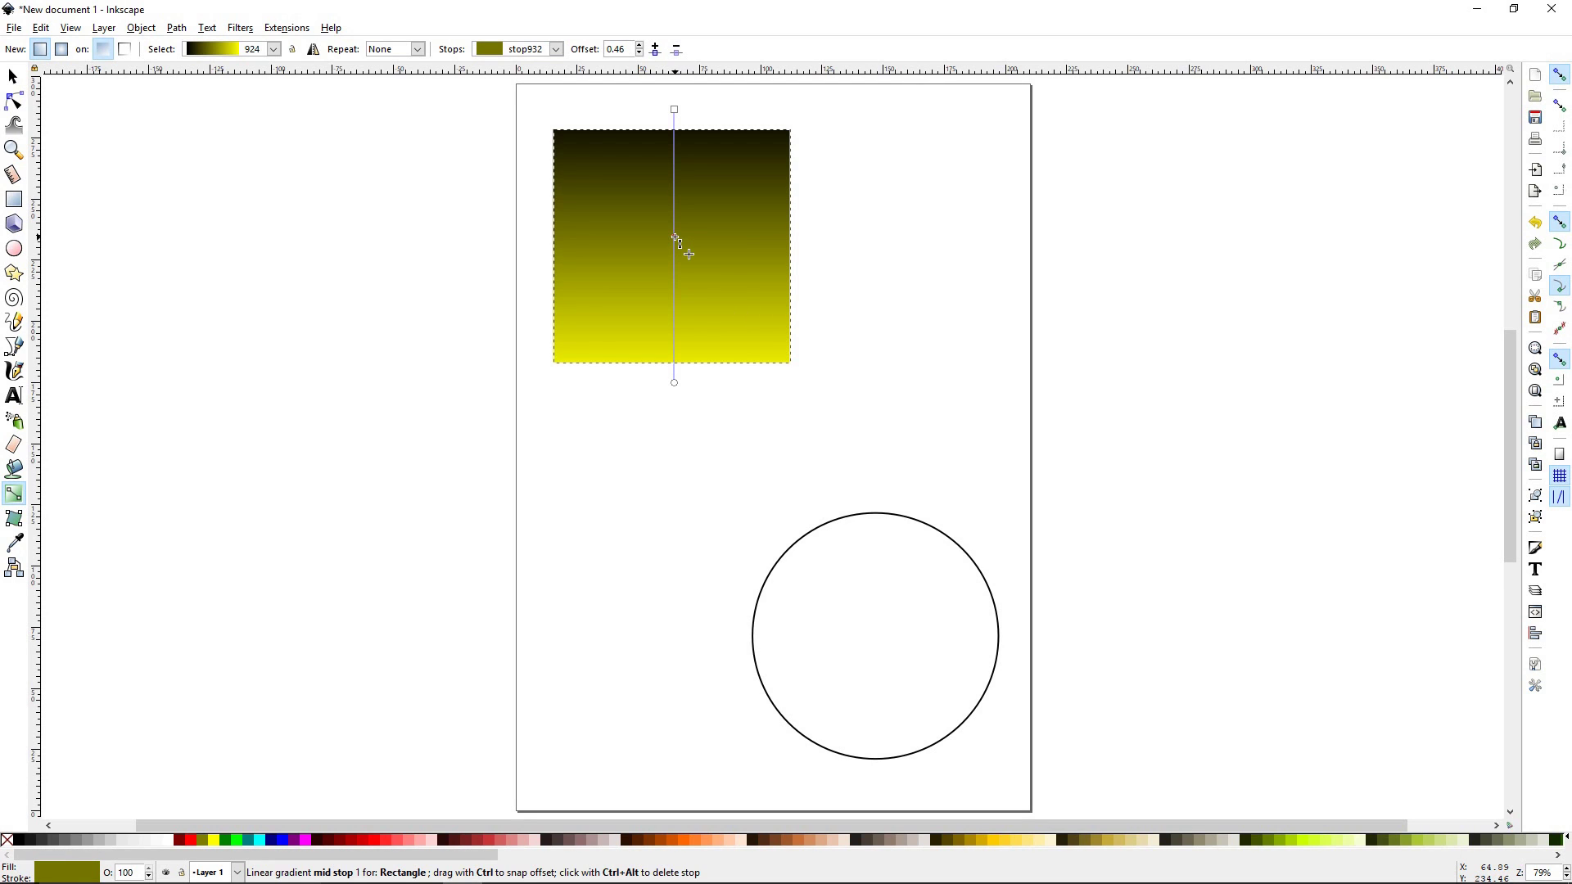
mouse_move(675, 238)
mouse_down()
mouse_move(675, 325)
mouse_move(675, 234)
mouse_up()
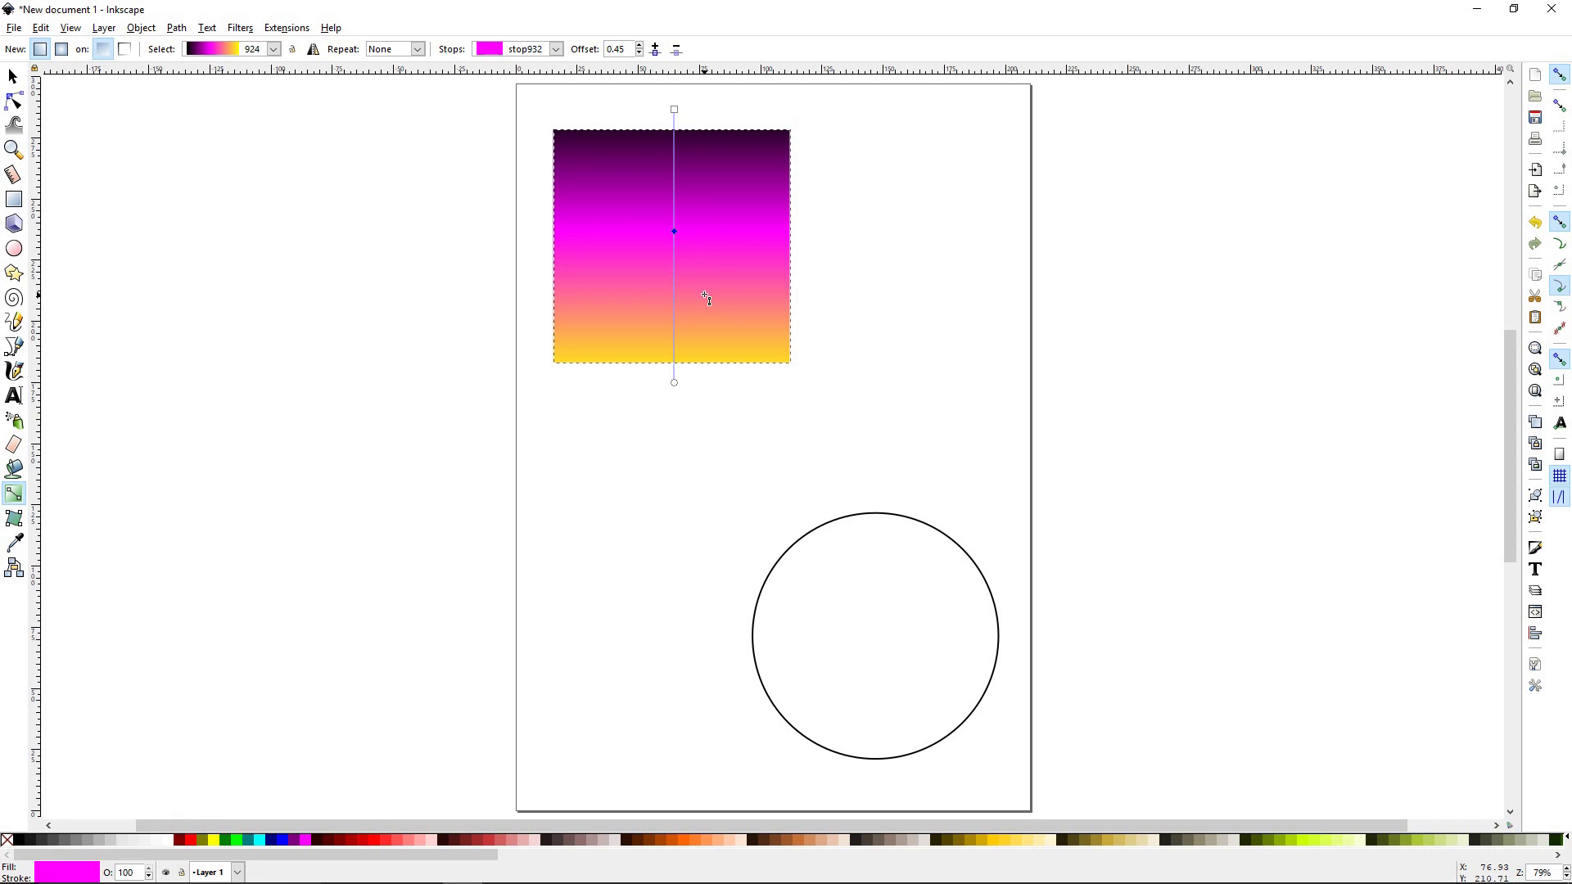
click(674, 382)
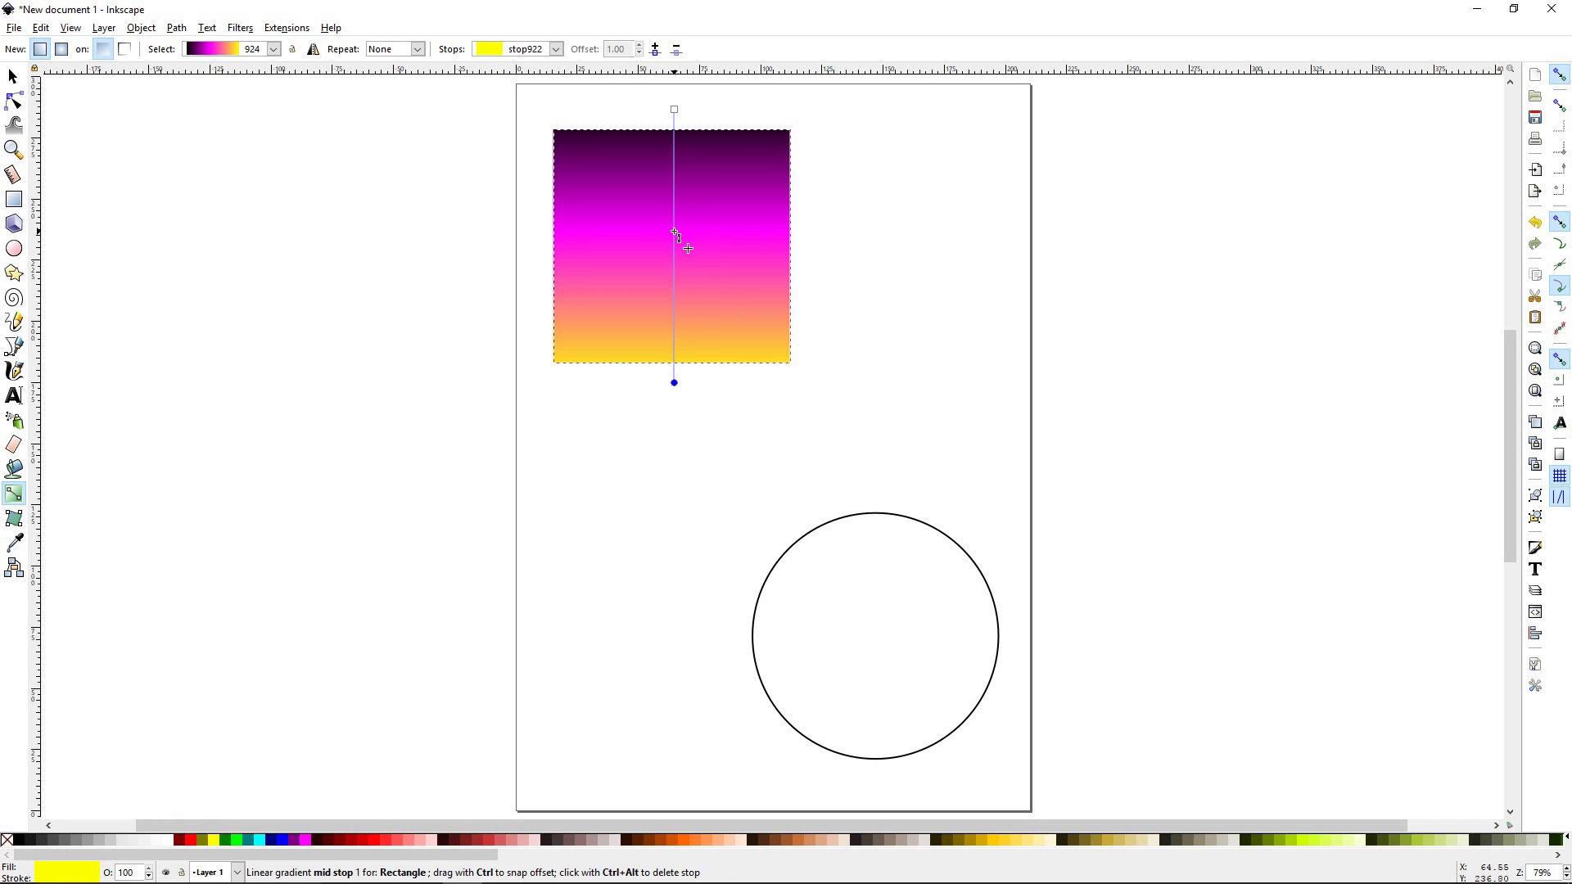
click(674, 232)
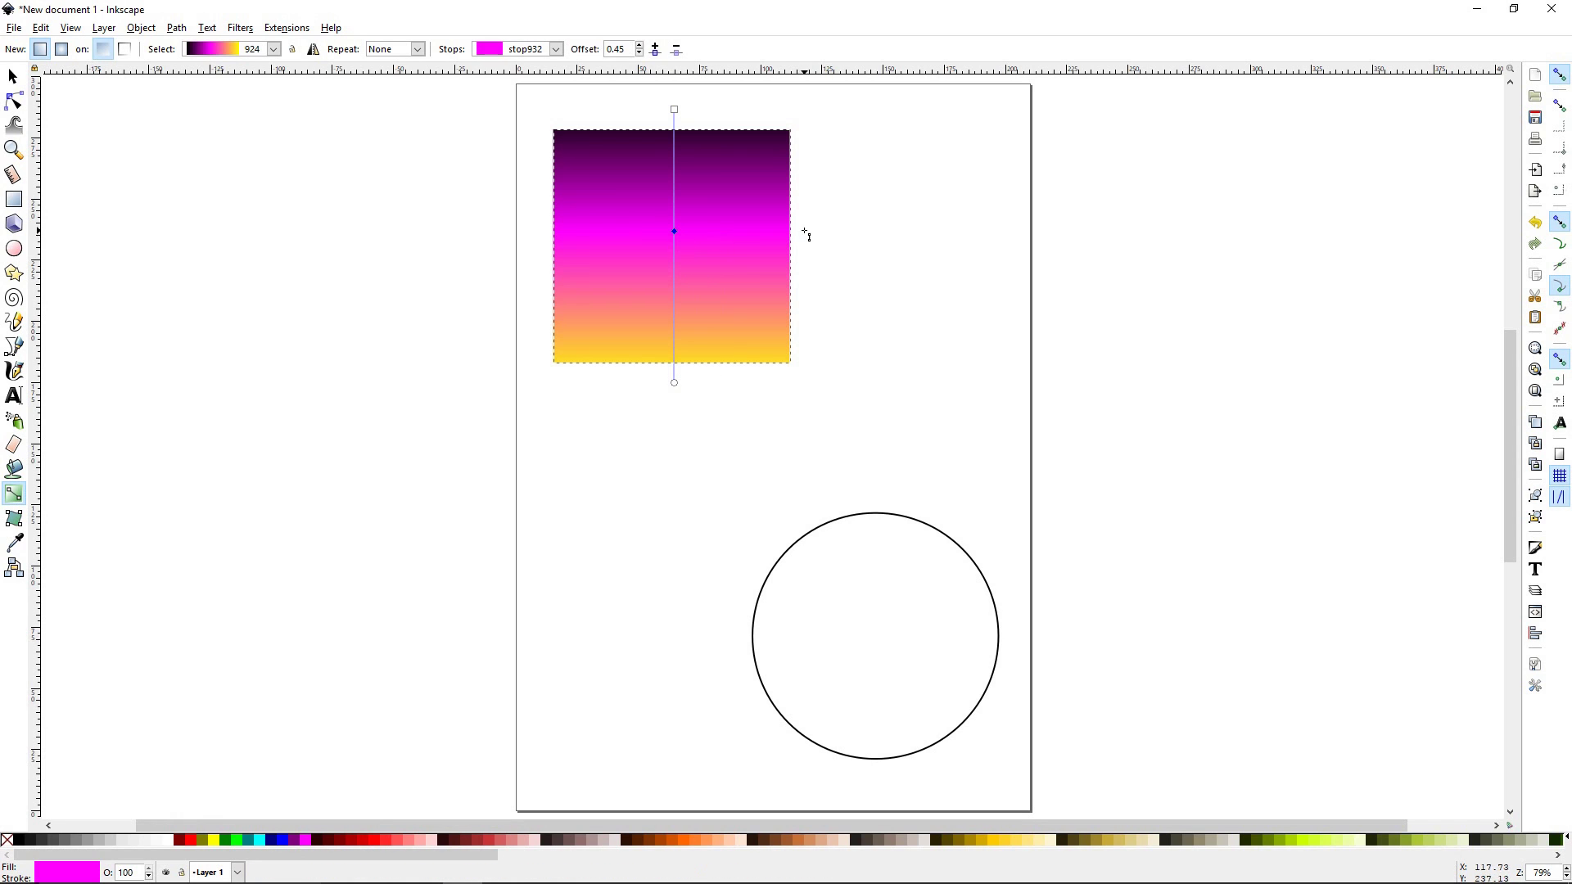
click(677, 50)
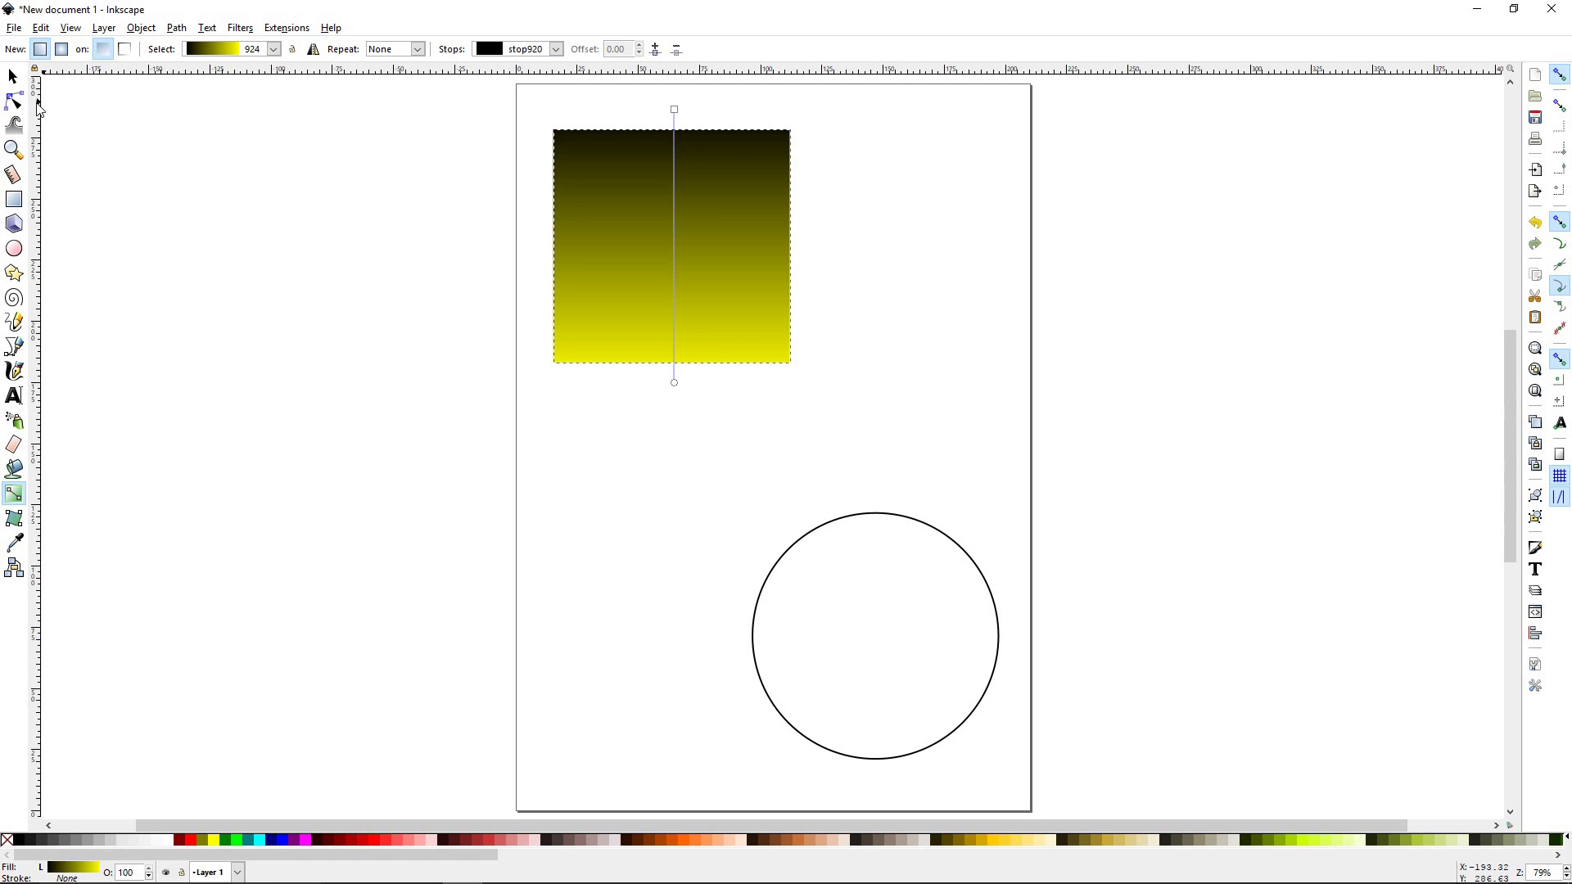
- Select the white circle and switch to the Gradient tool
key(s)
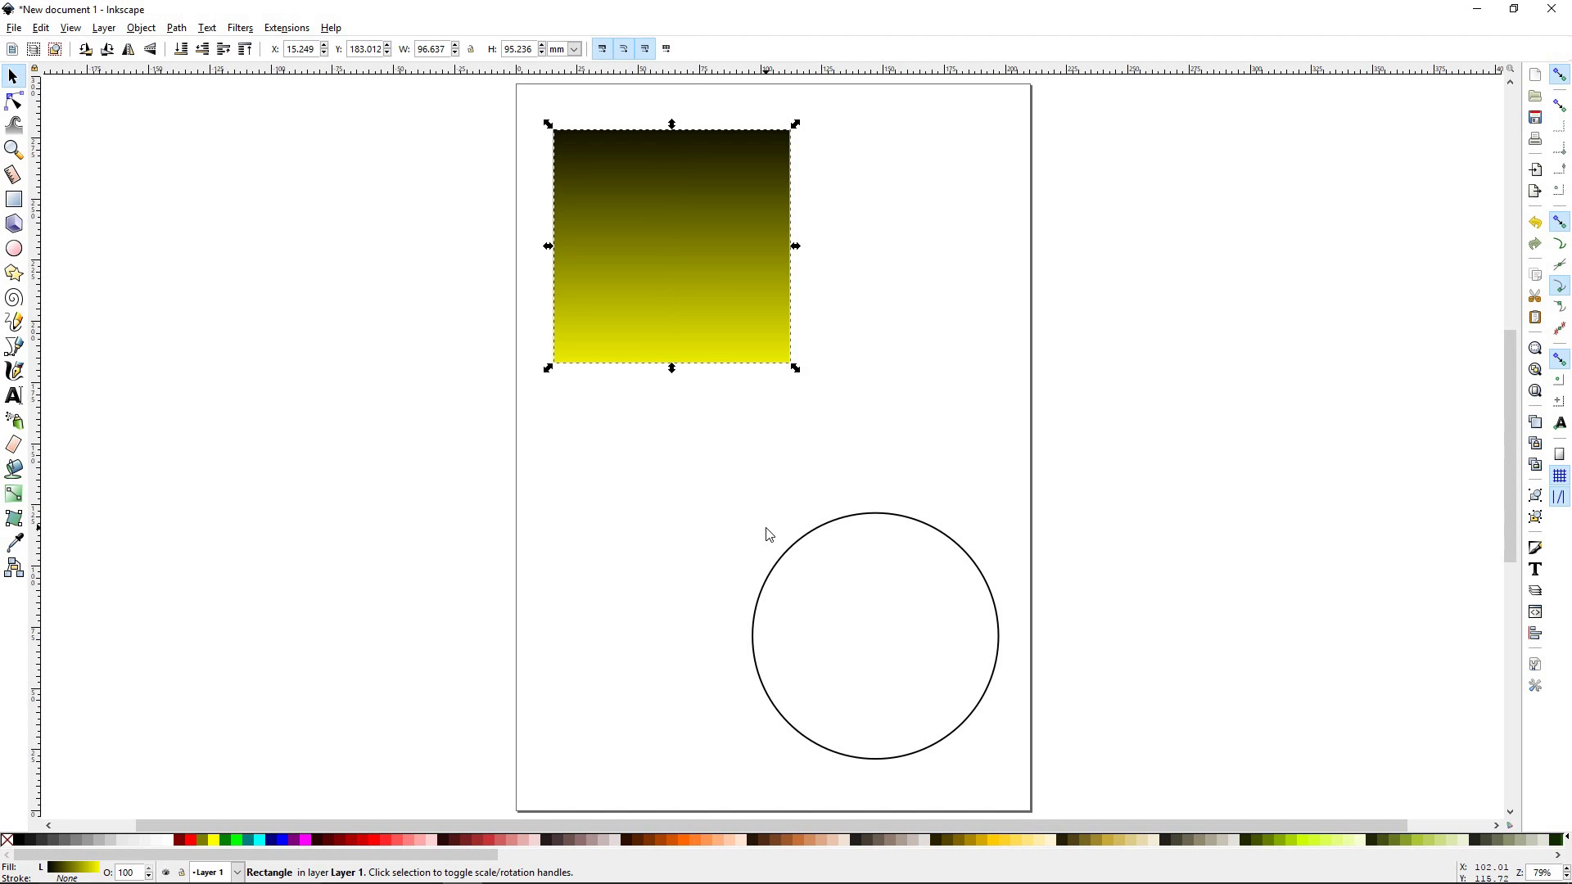
click(869, 595)
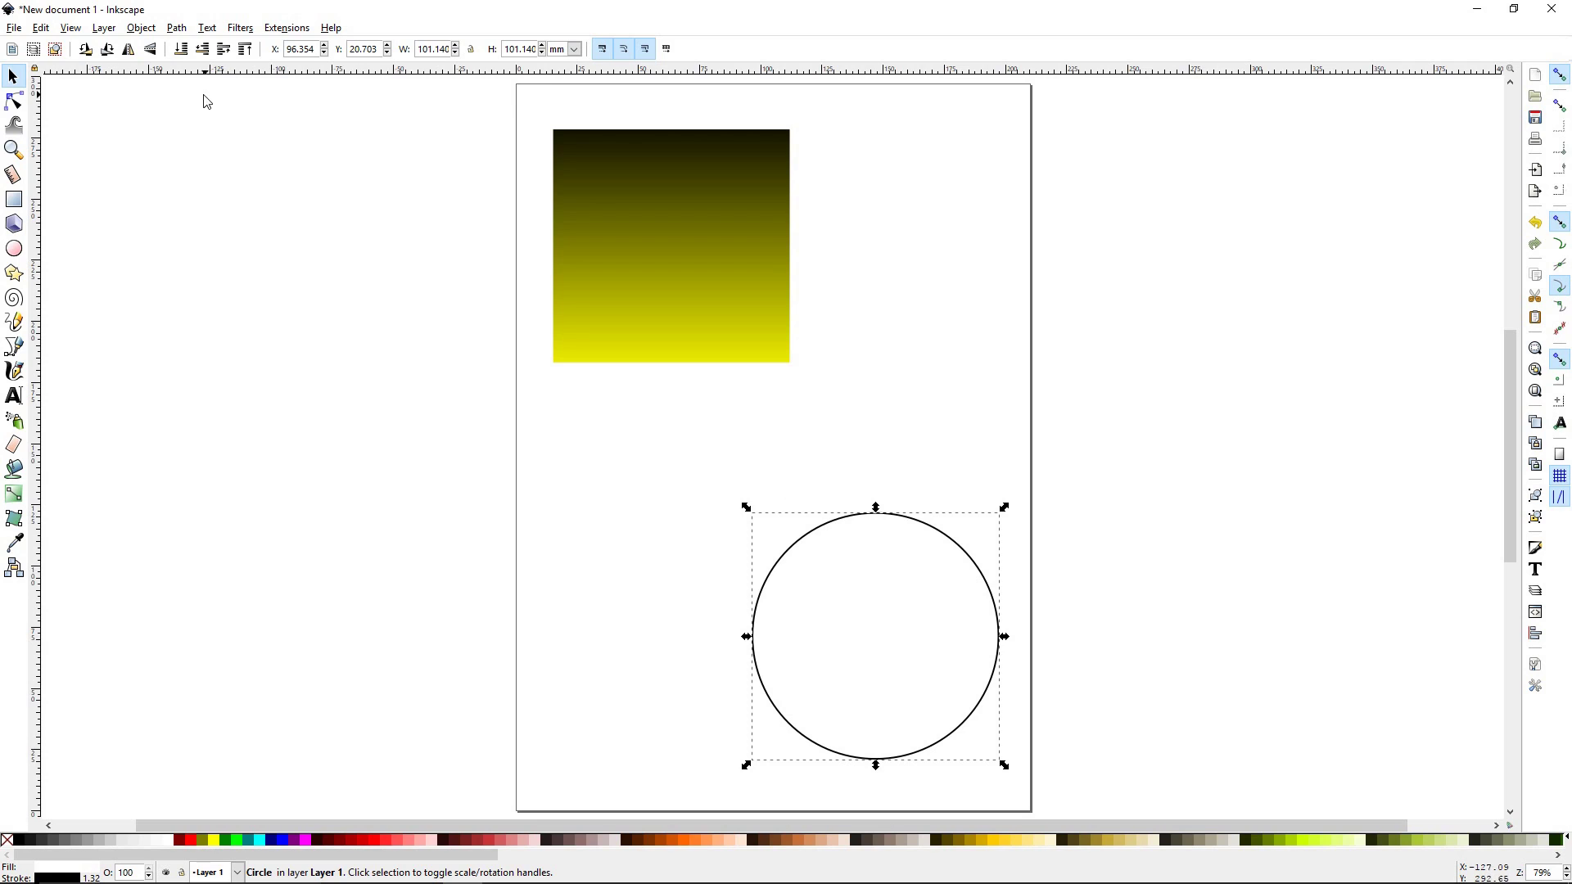
key(g)
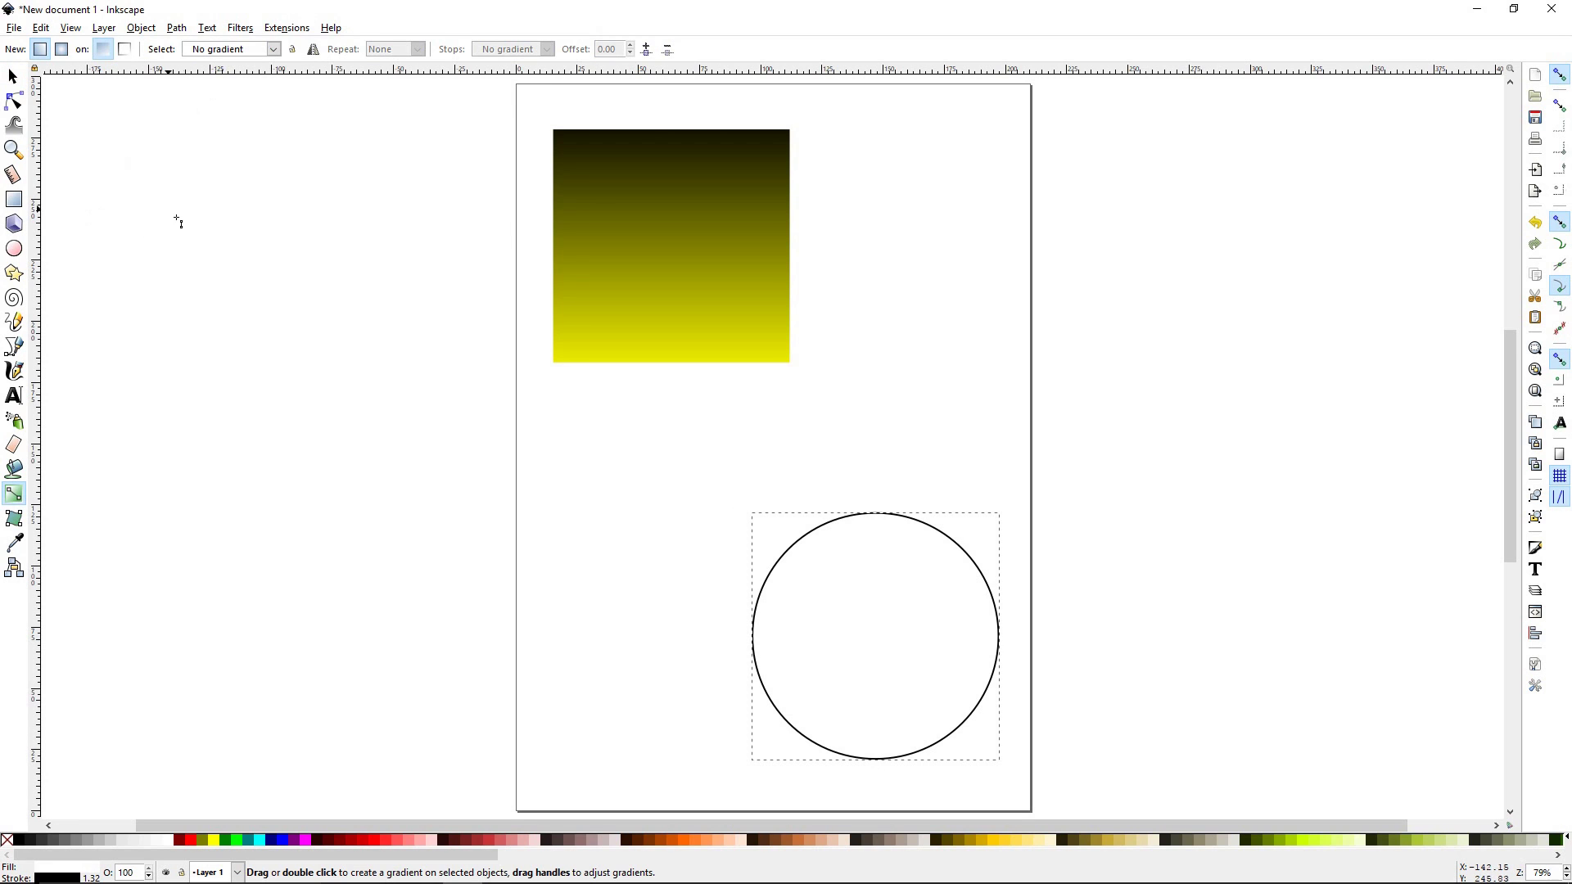
- Choose Radial and drag a radial gradient outward from the circle's upper-left area
click(62, 49)
drag(832, 550, 927, 782)
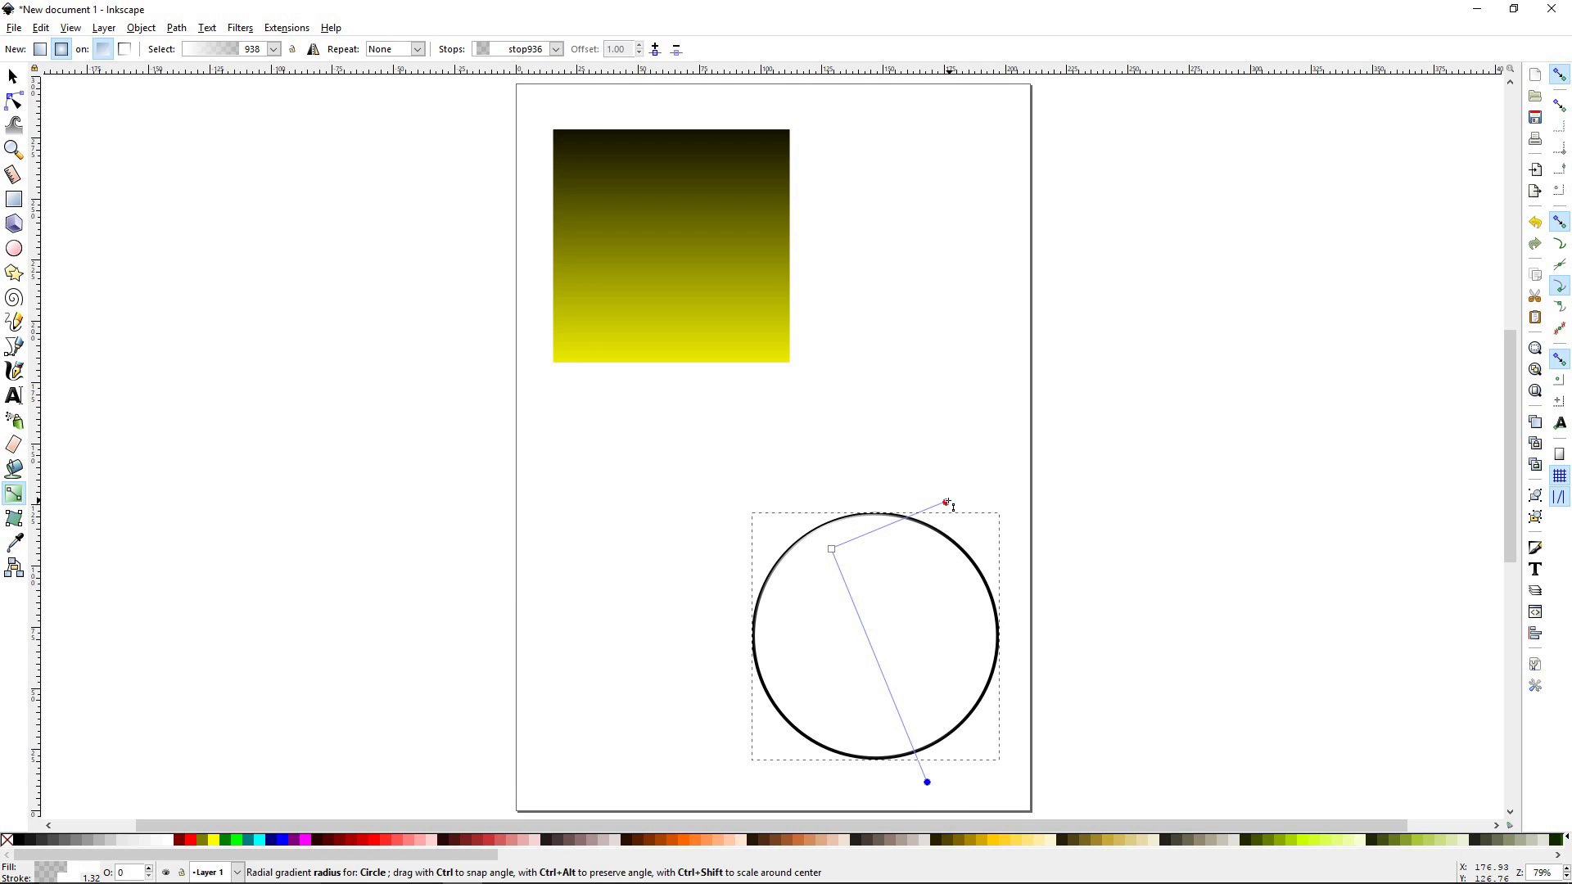
- Make the circle's outer gradient stop dark grey and reshape the radii into a soft upper-left highlight
click(31, 841)
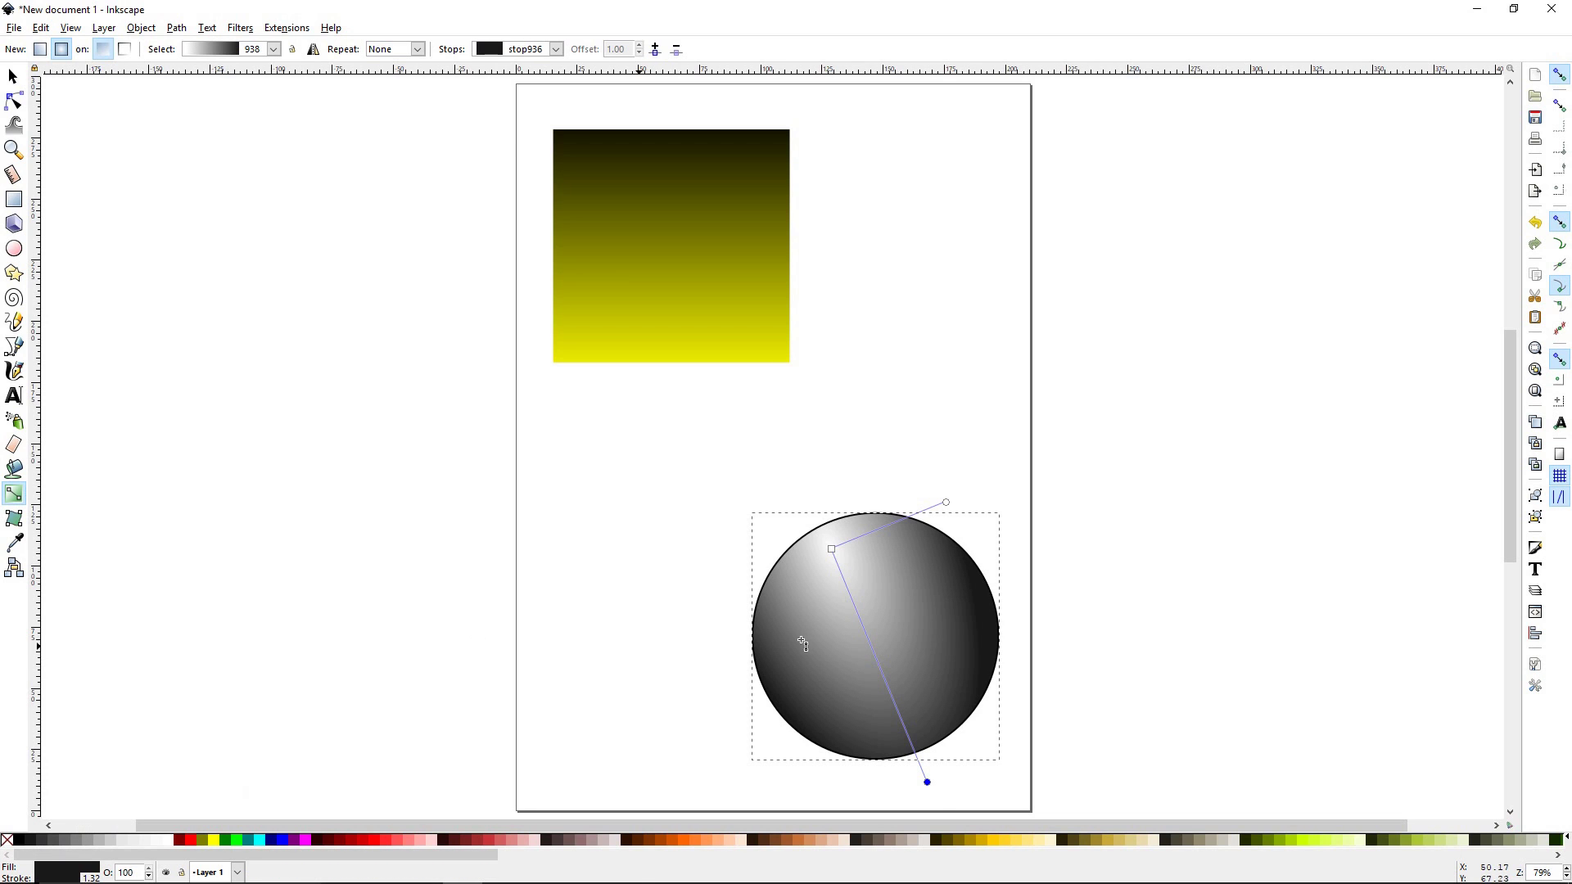
drag(927, 782, 912, 734)
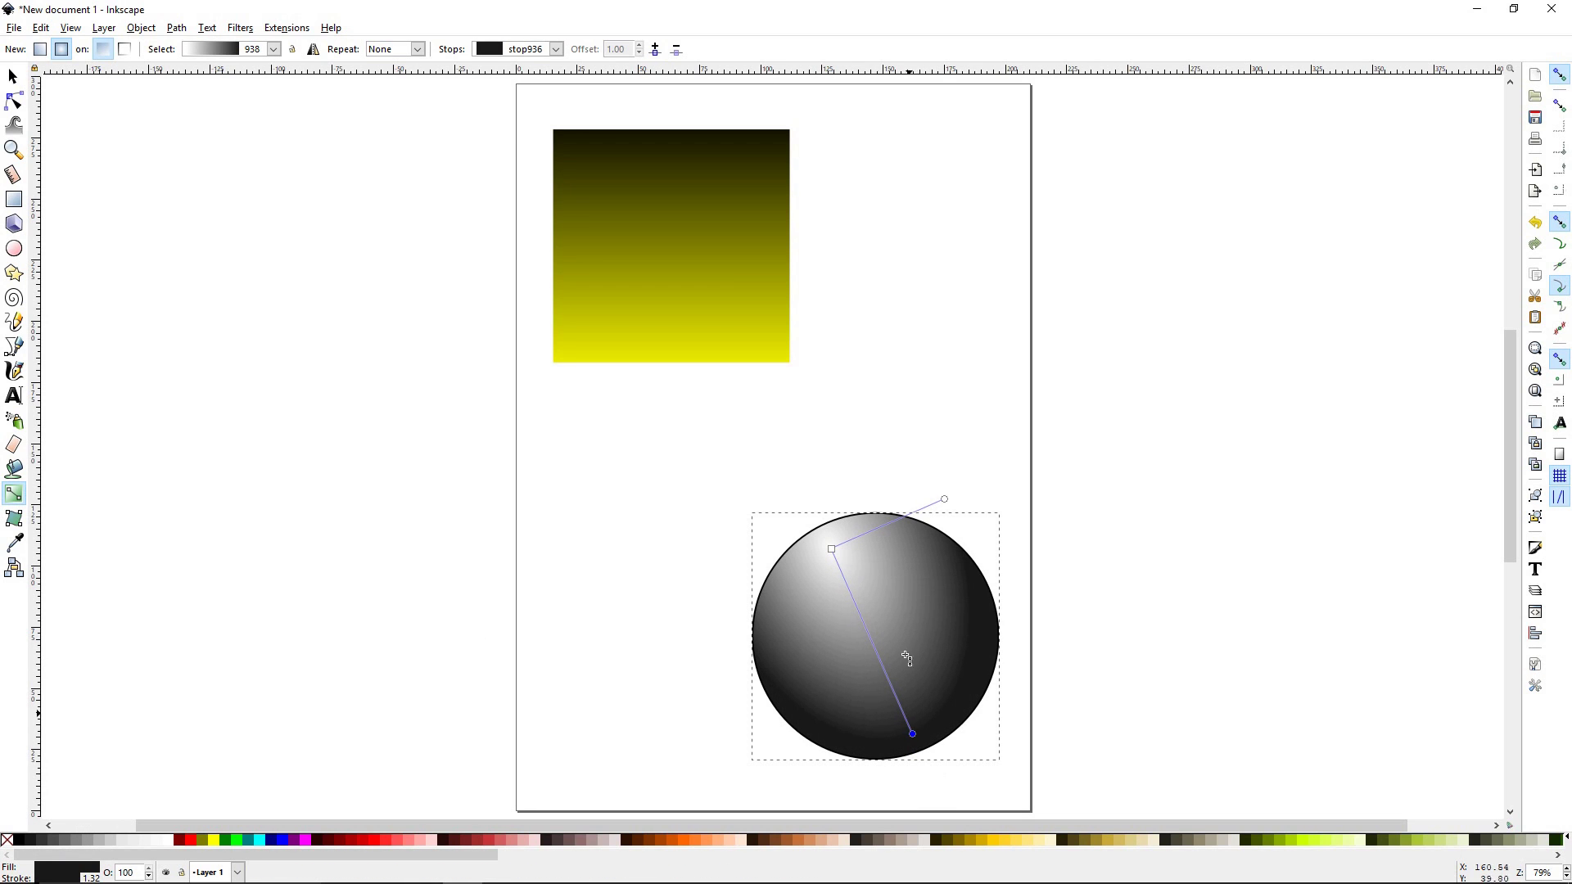
drag(947, 501, 895, 521)
drag(920, 730, 866, 622)
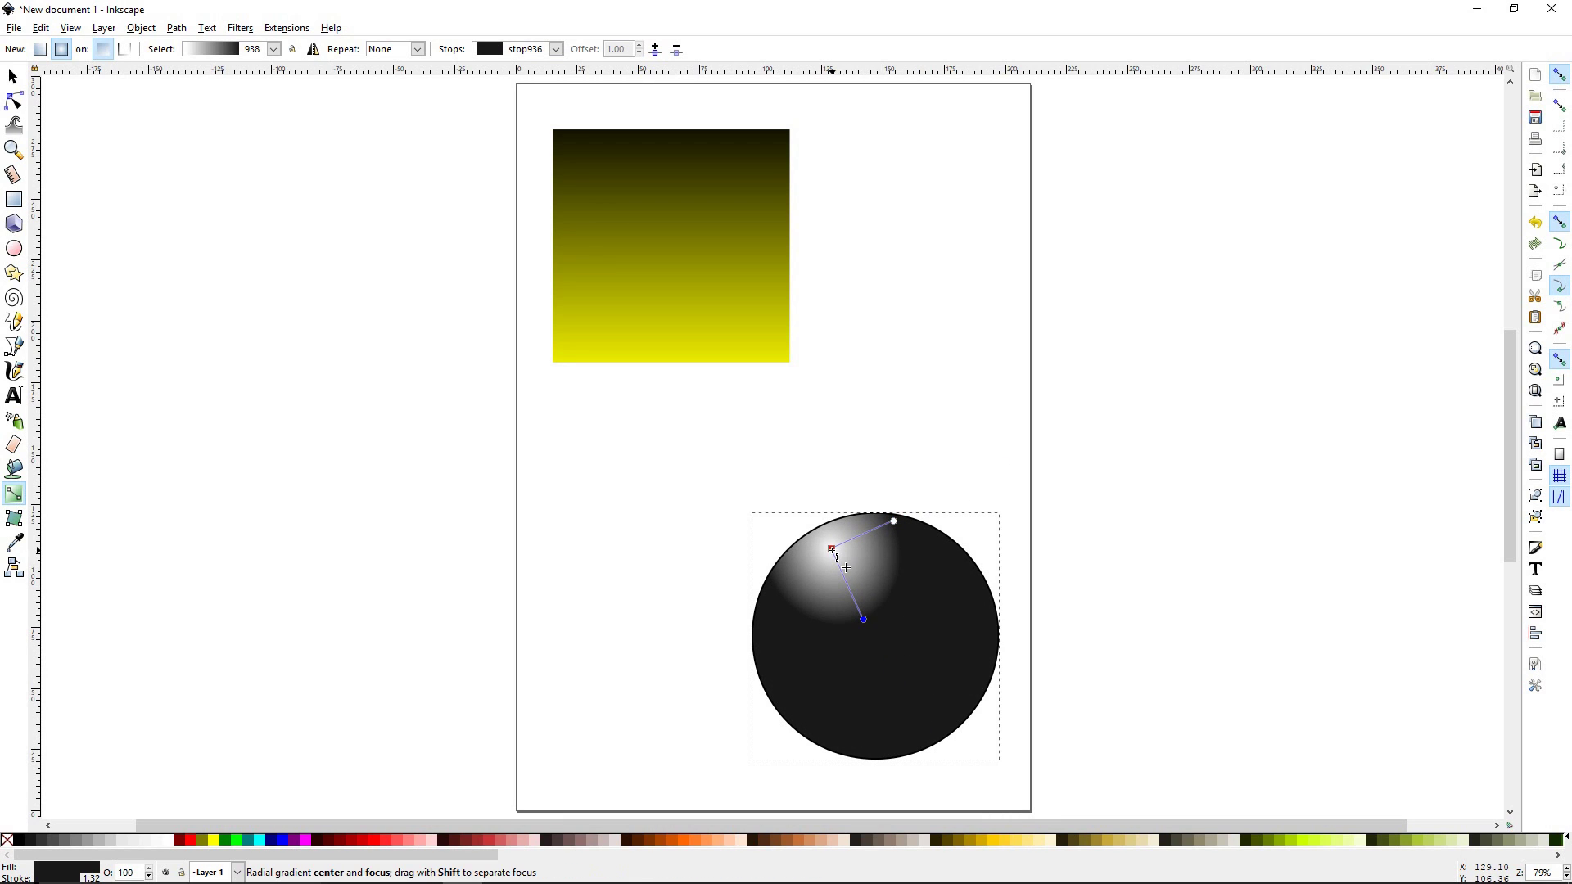
drag(831, 549, 856, 584)
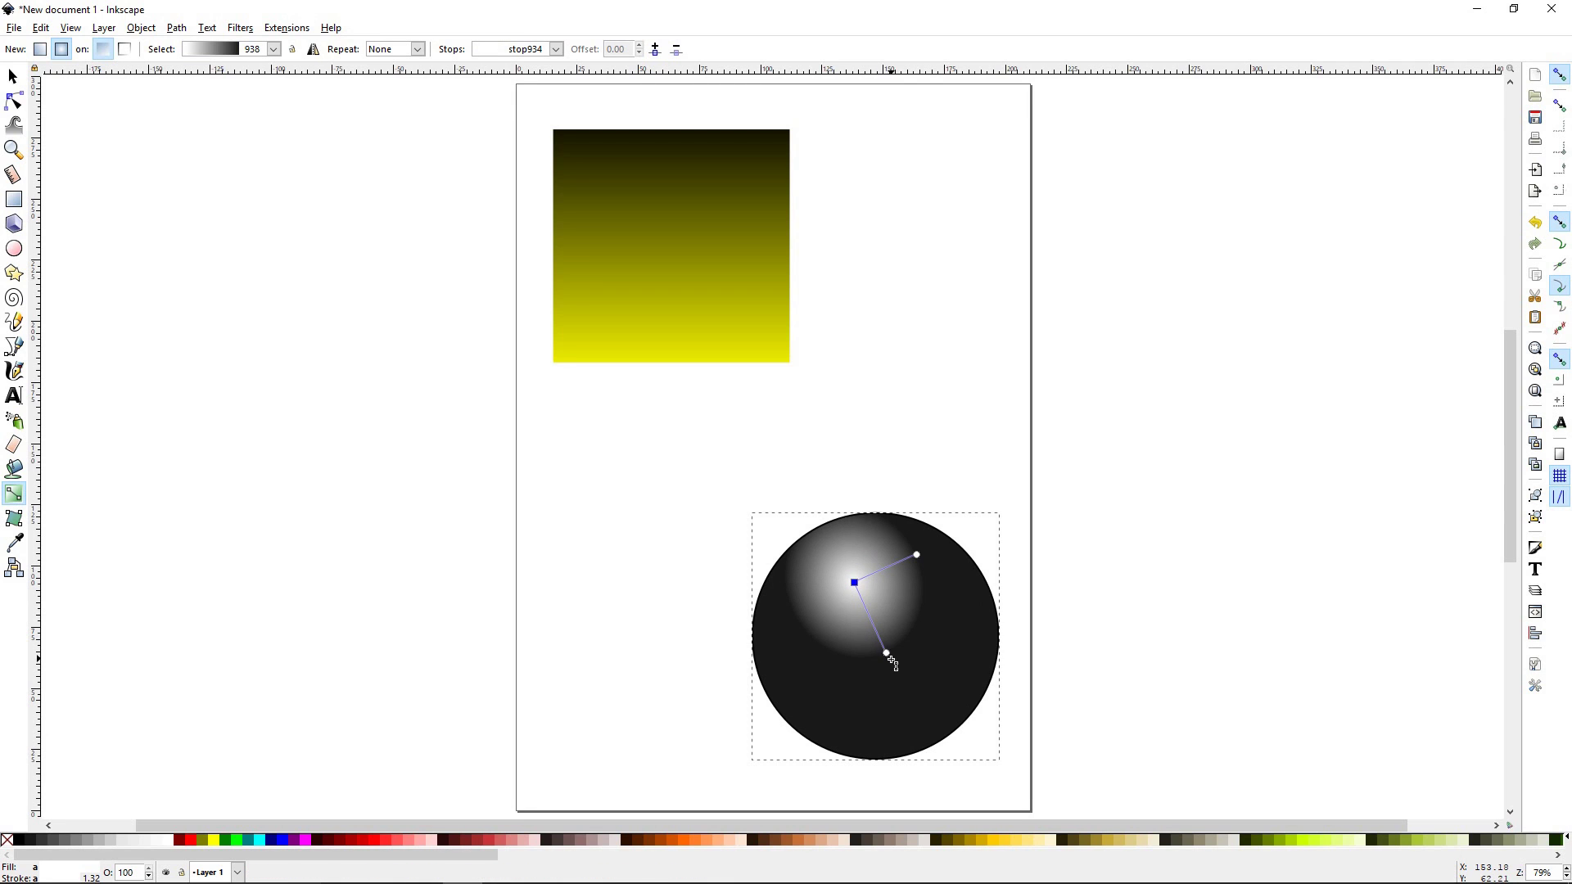
drag(886, 652, 934, 768)
drag(916, 555, 994, 510)
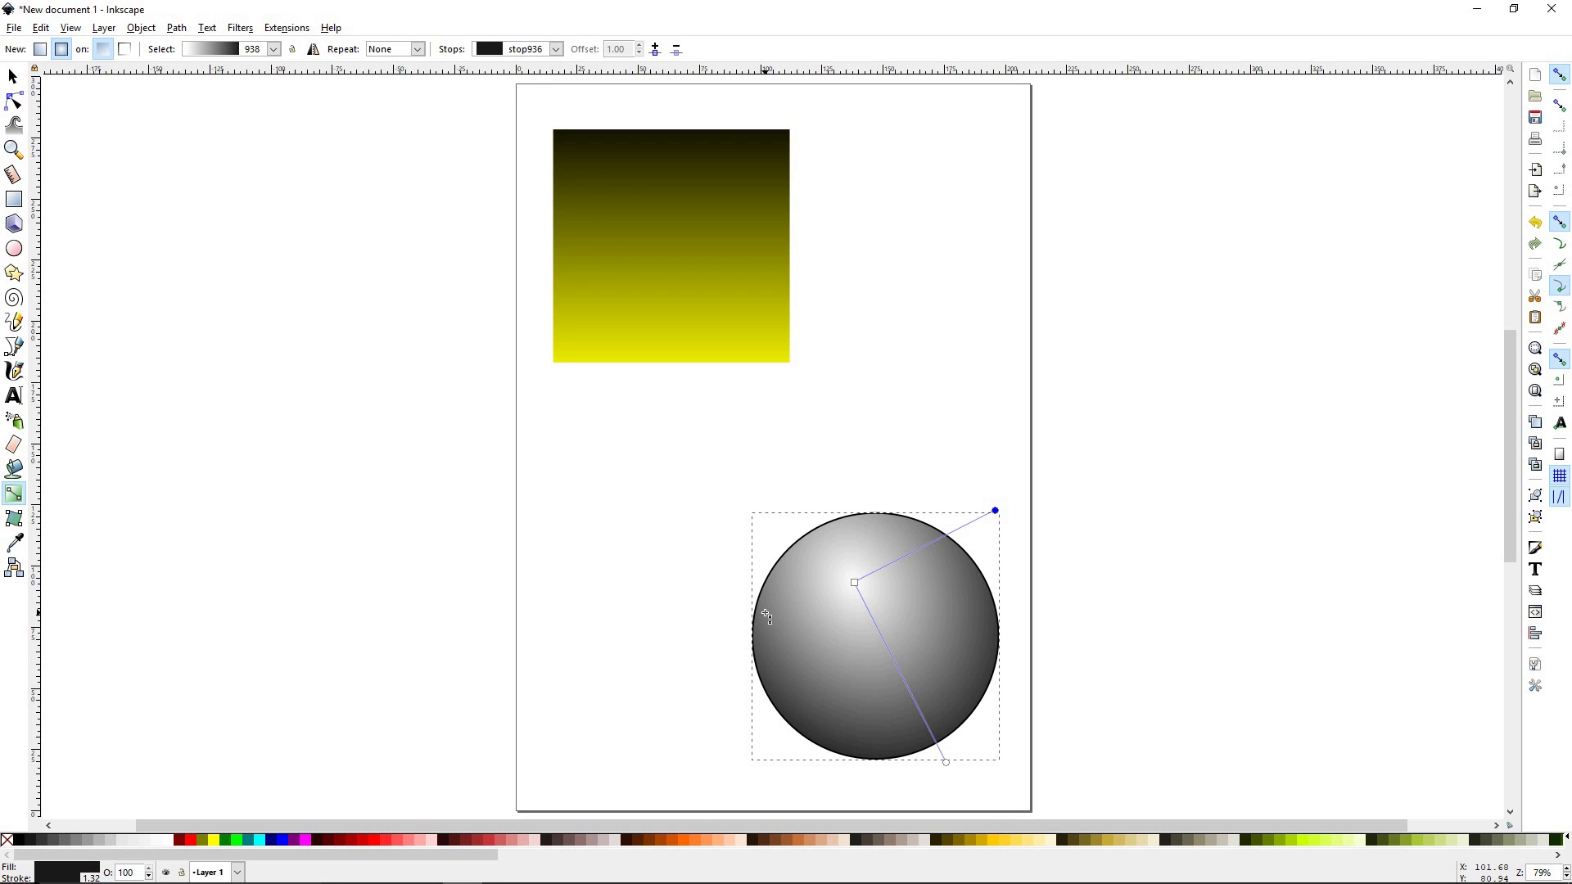
- Zoom to the circle and drag a vertical linear gradient on its stroke, top to bottom
key(s)
click(792, 479)
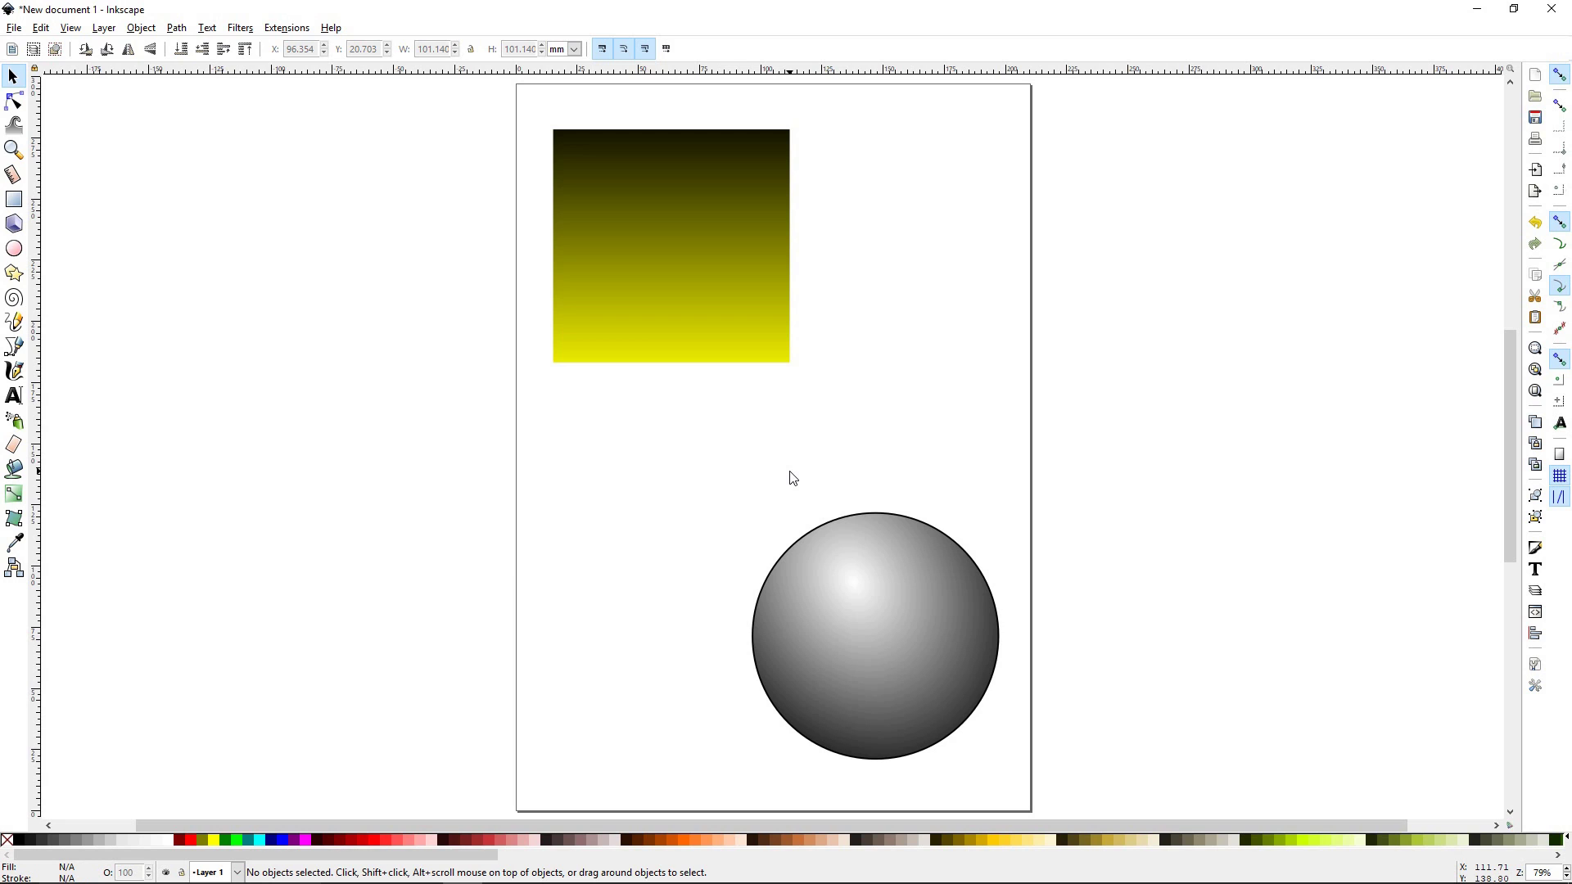
click(907, 610)
key(3)
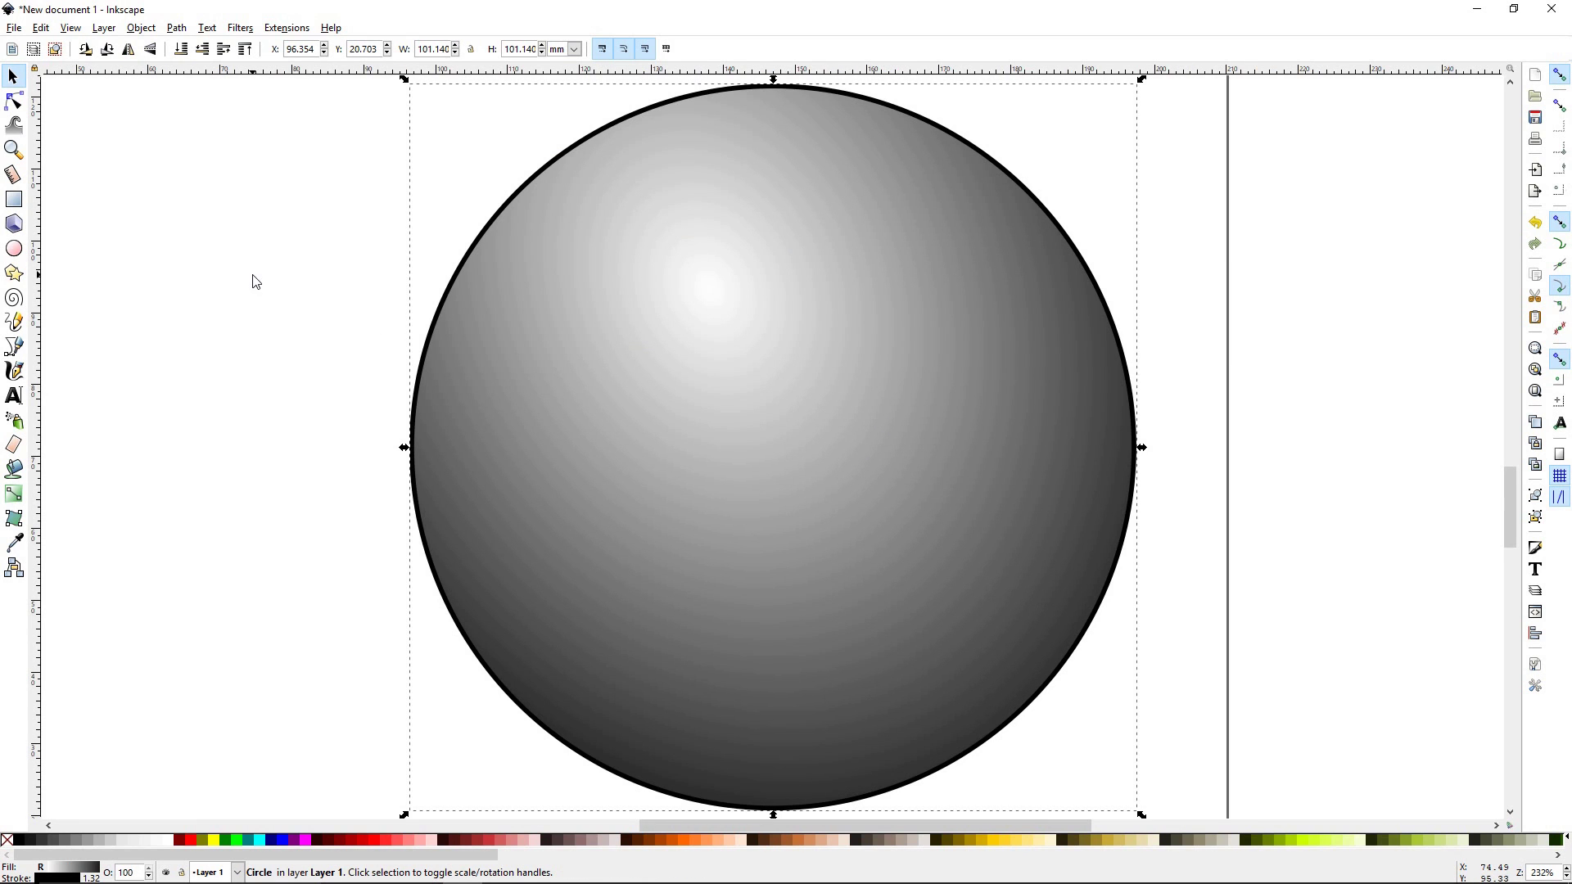
key(g)
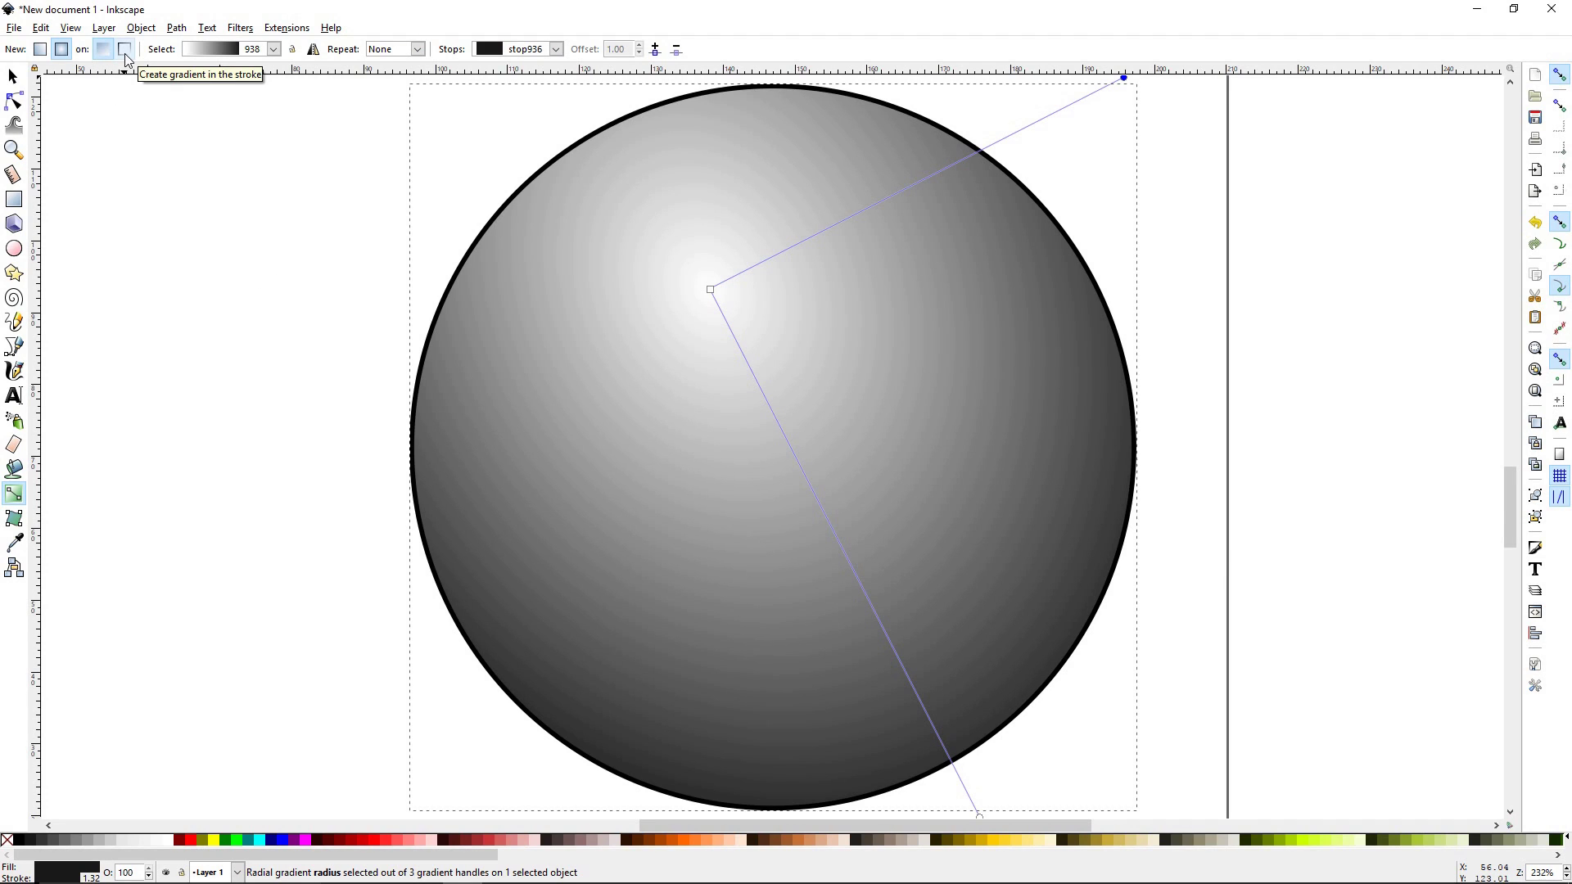
click(37, 52)
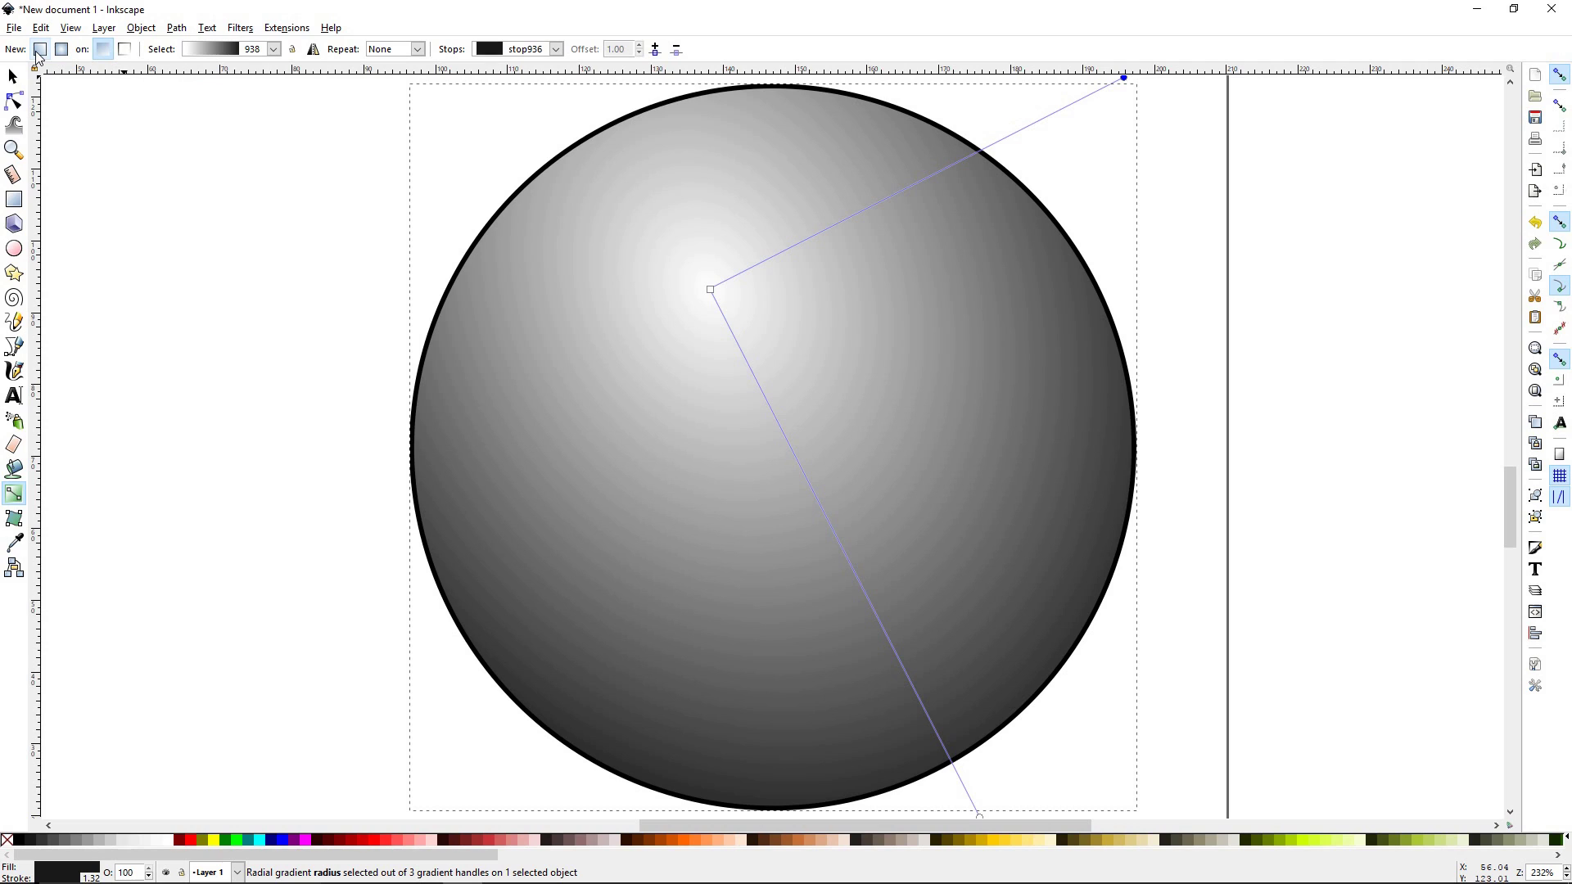
click(125, 54)
drag(772, 78, 776, 811)
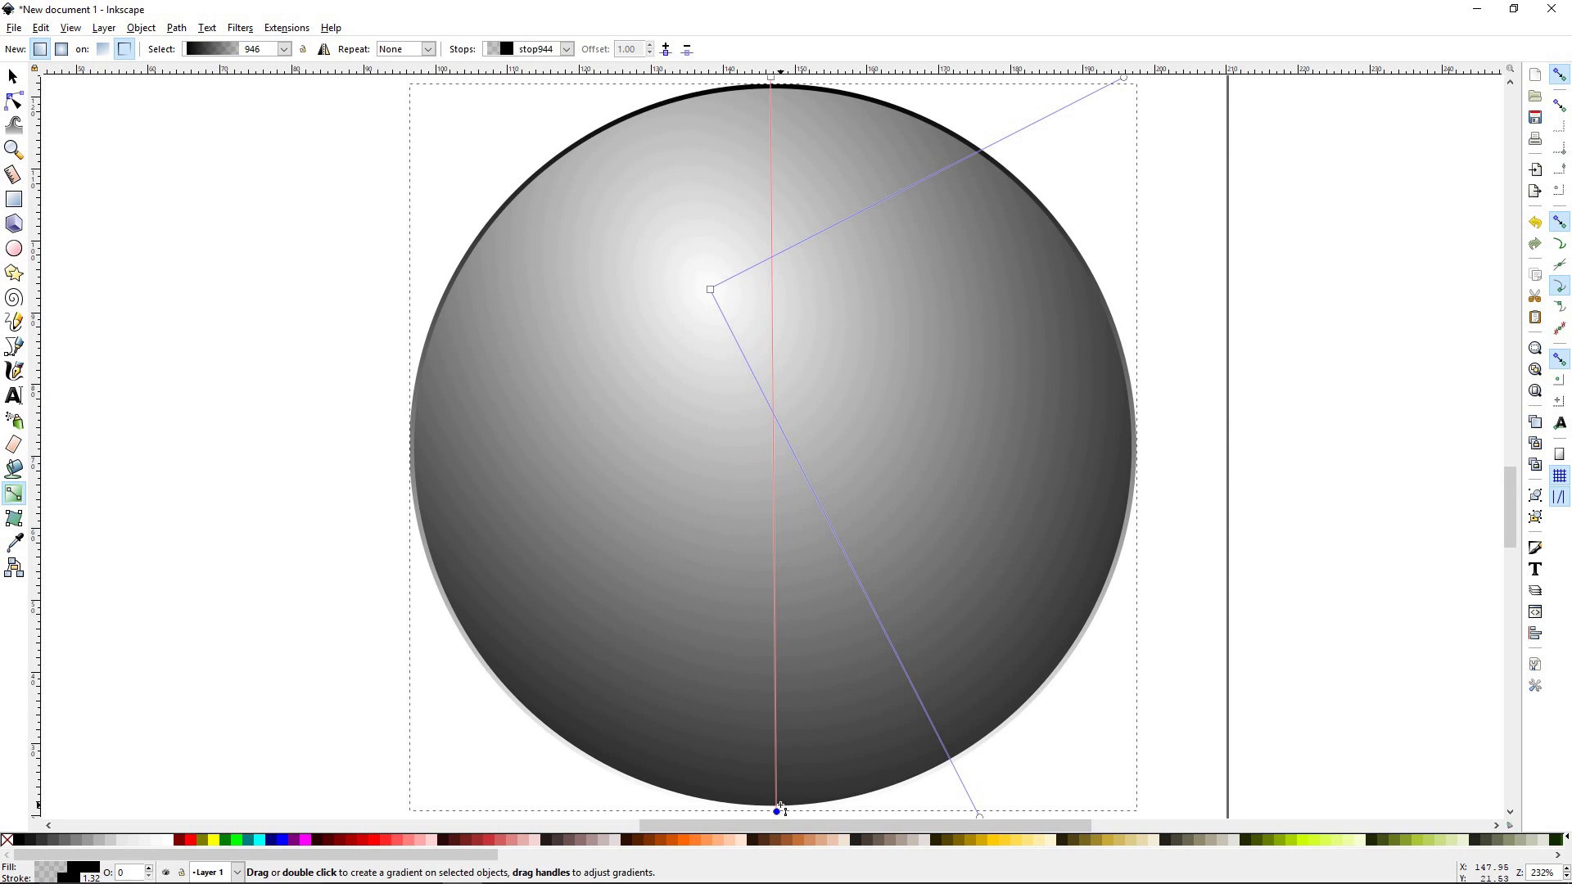
- Set the outline gradient's bottom end stop to magenta
click(309, 843)
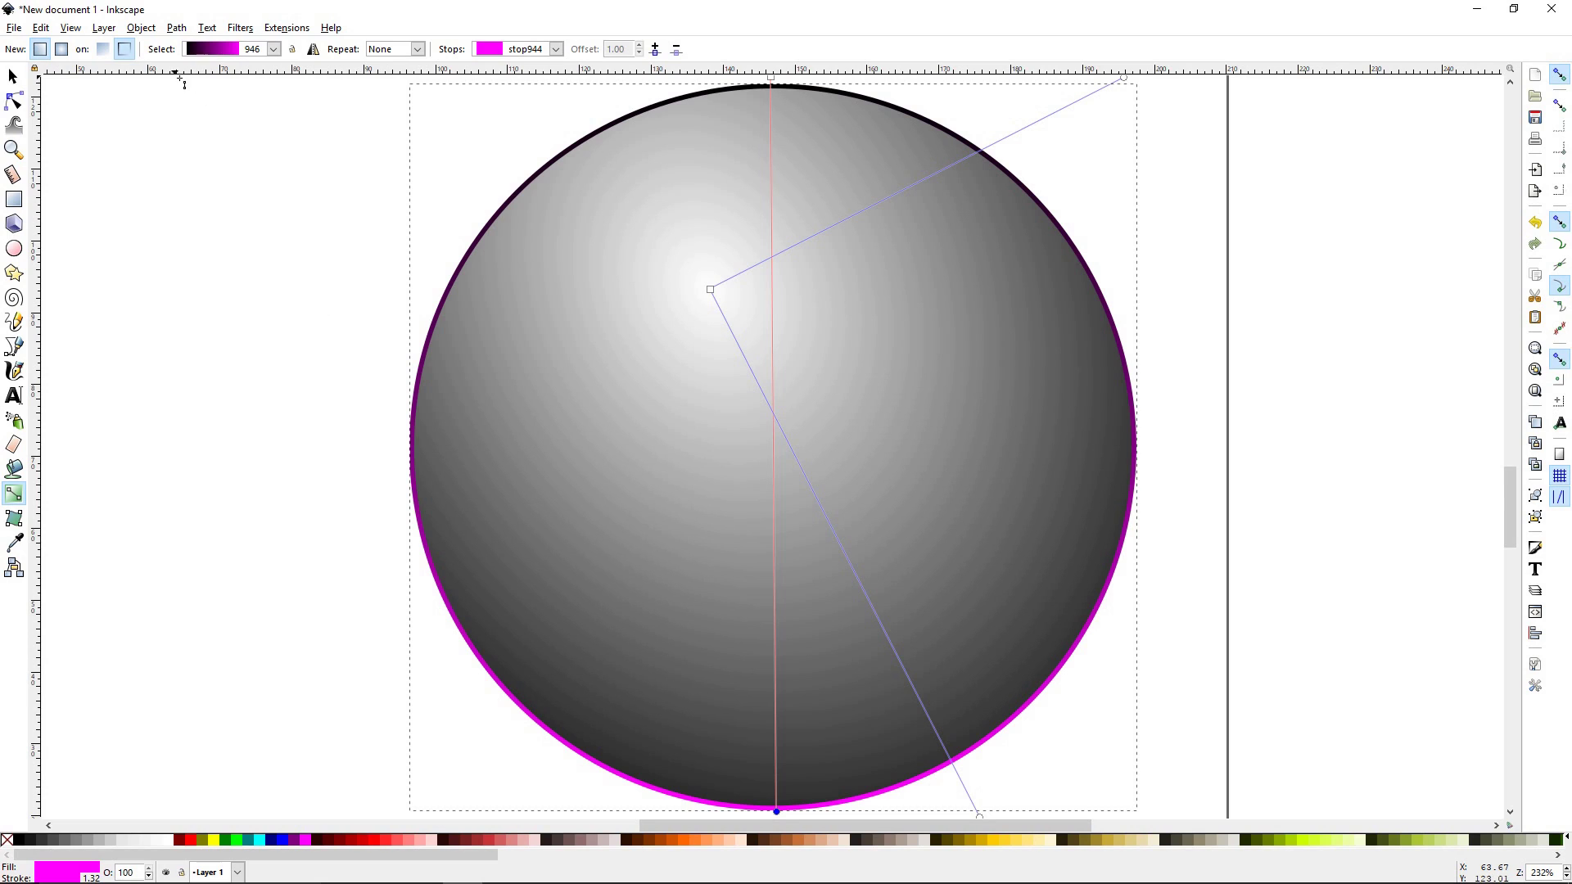
click(124, 51)
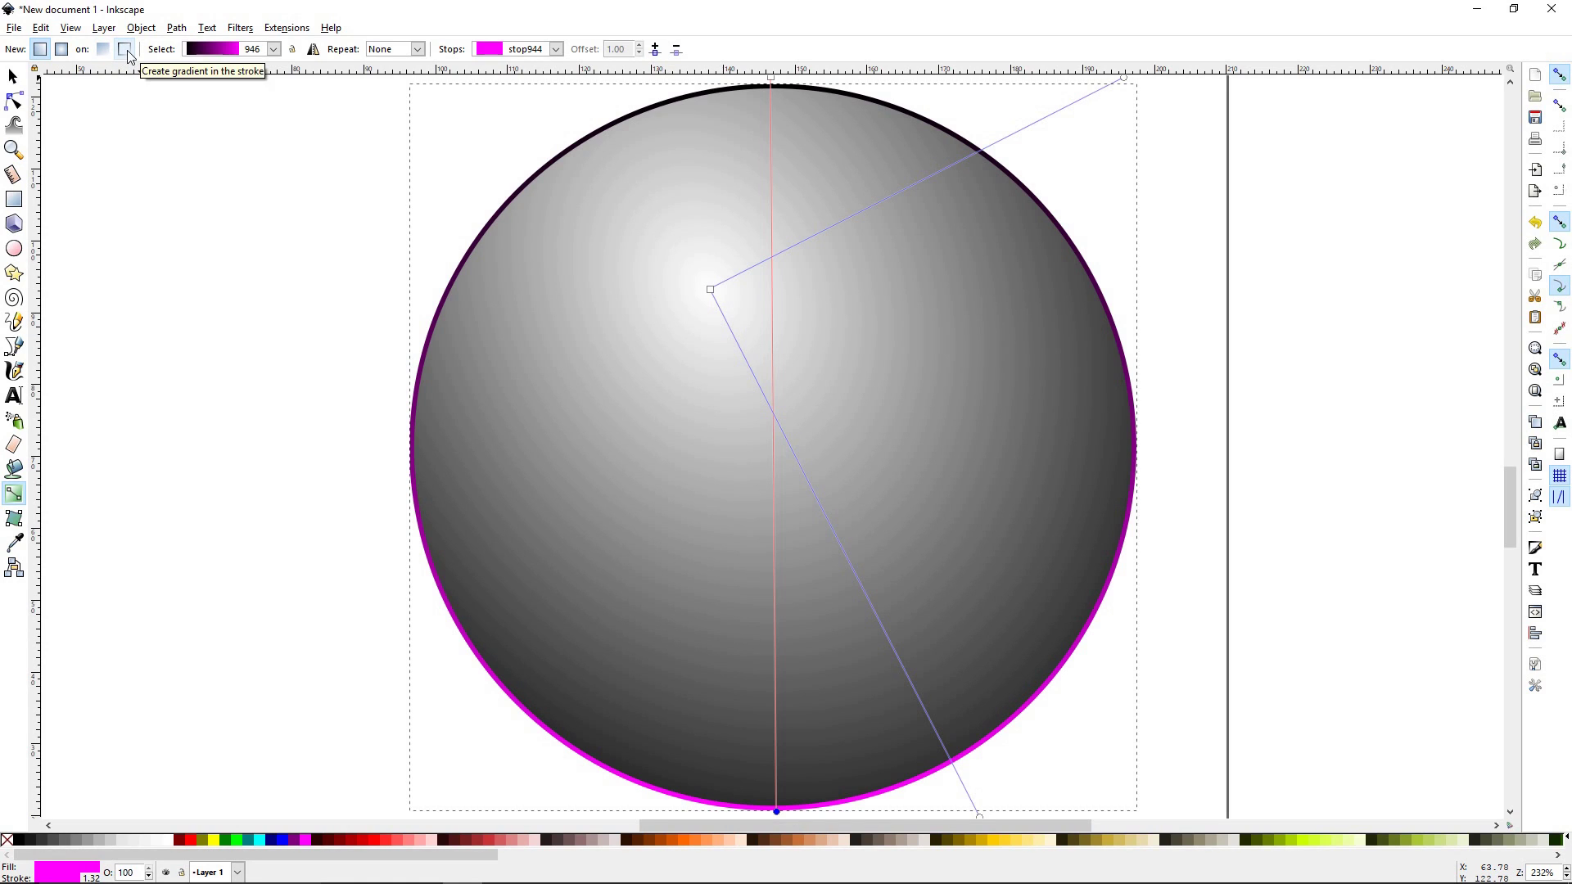
click(141, 29)
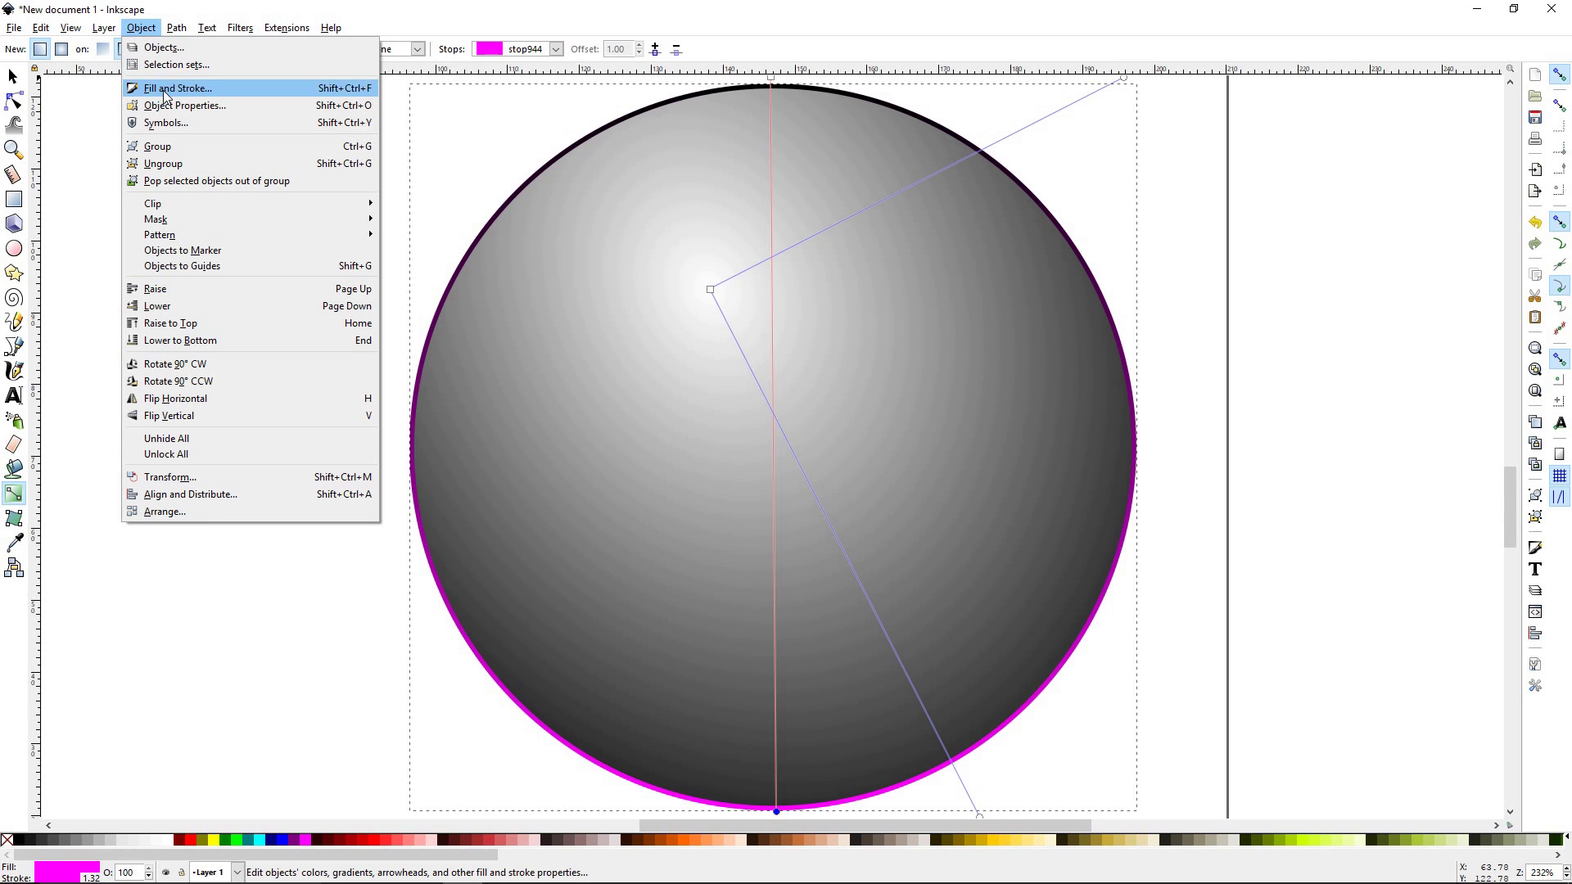
- Open Object > Fill and Stroke, fit the whole page, and select the yellow gradient square
click(184, 95)
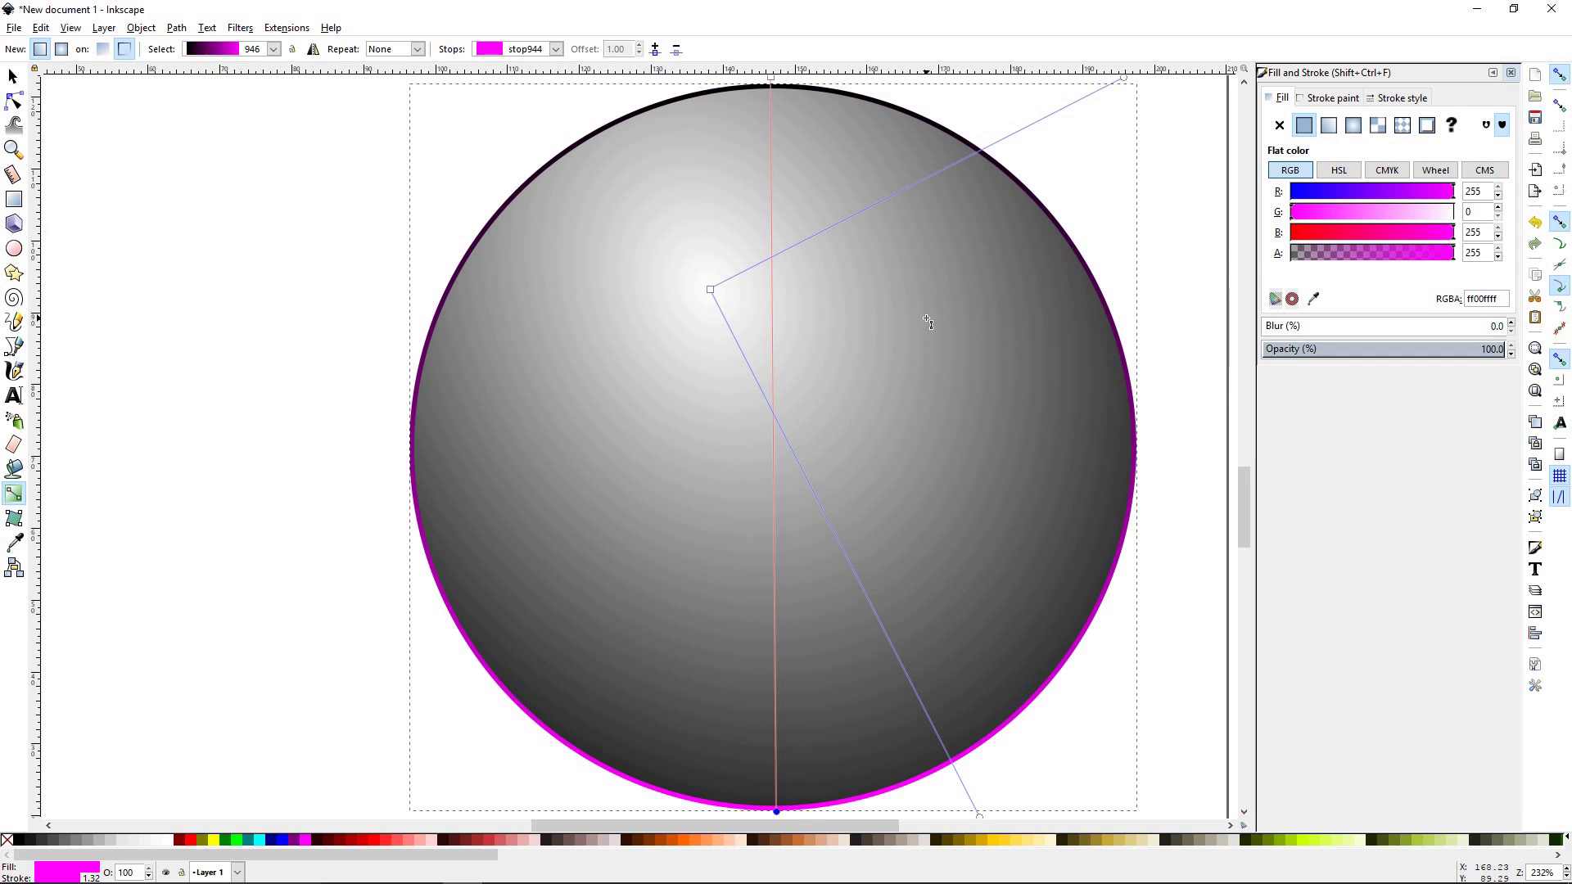
key(5)
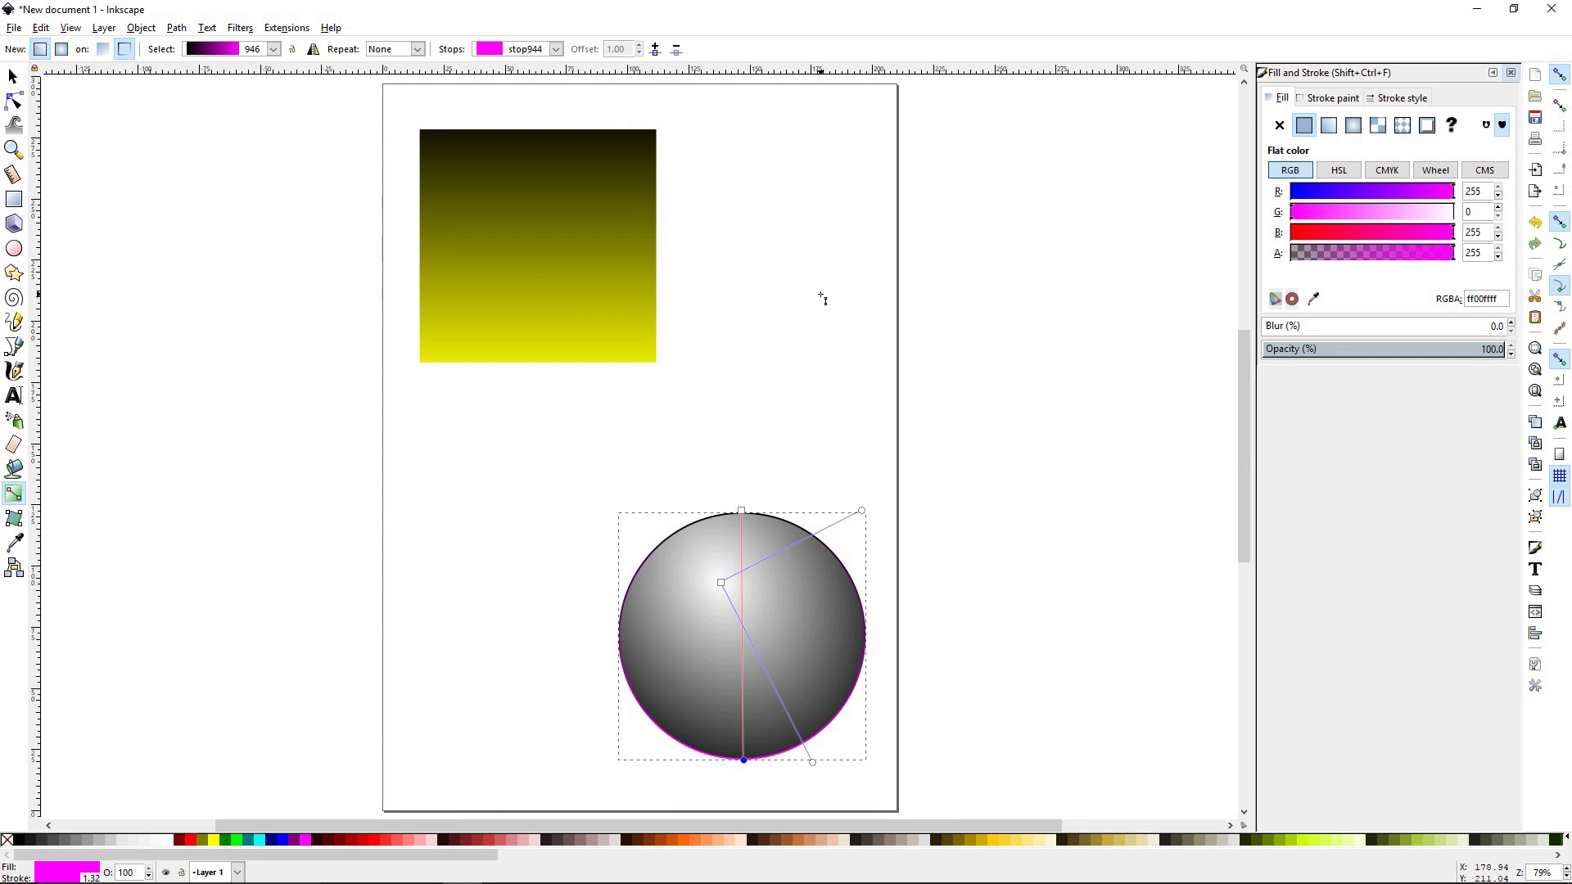
key(s)
click(465, 142)
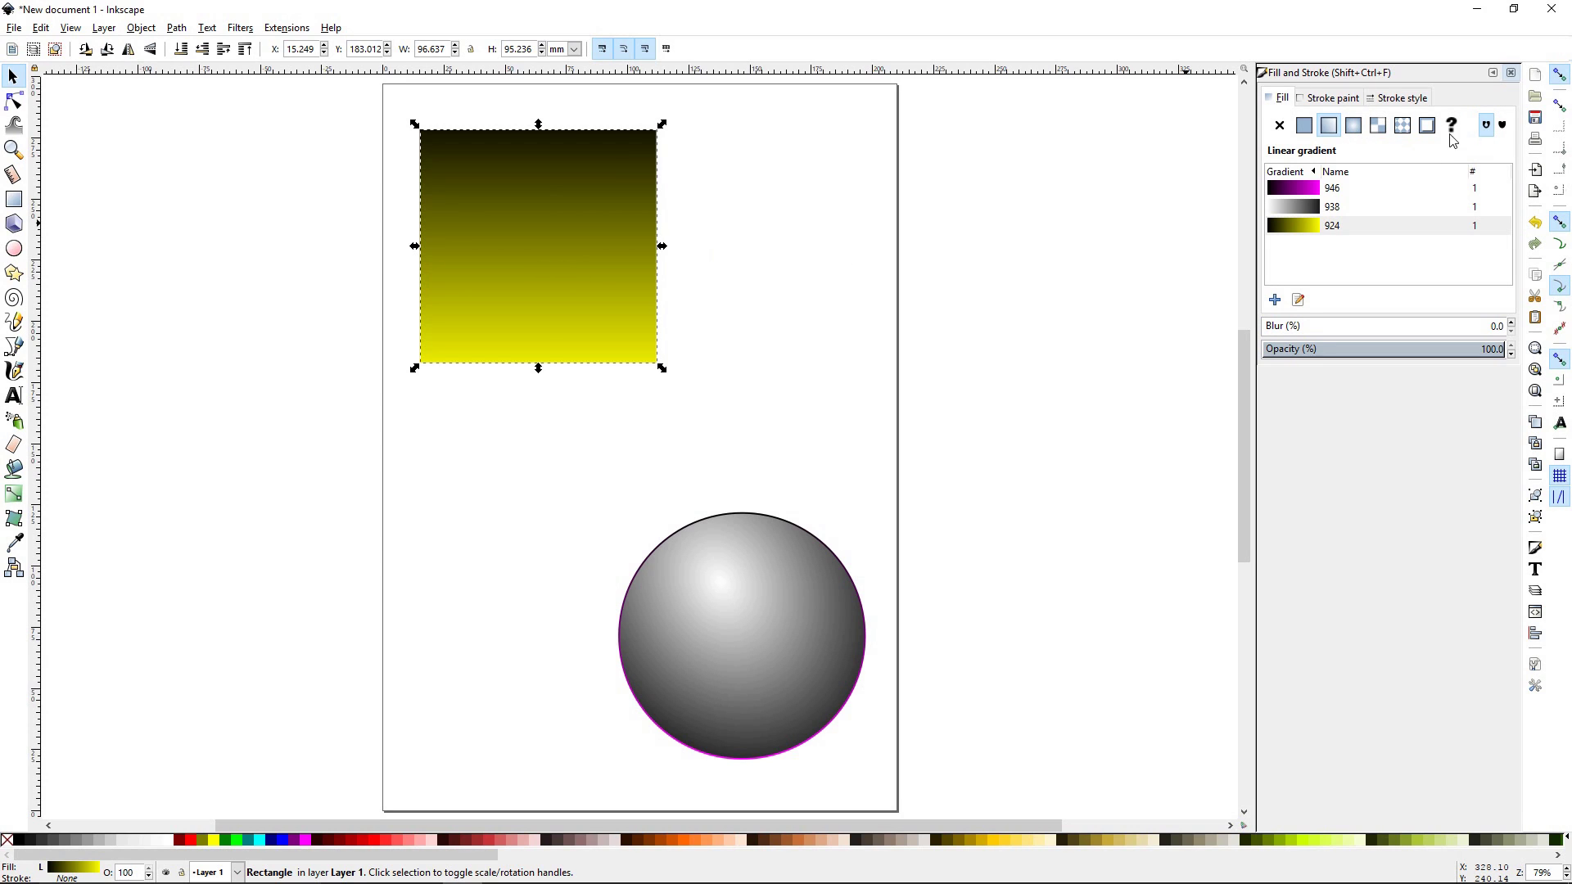
- Switch the square's fill to a radial gradient, black centre to yellow edges
click(1354, 125)
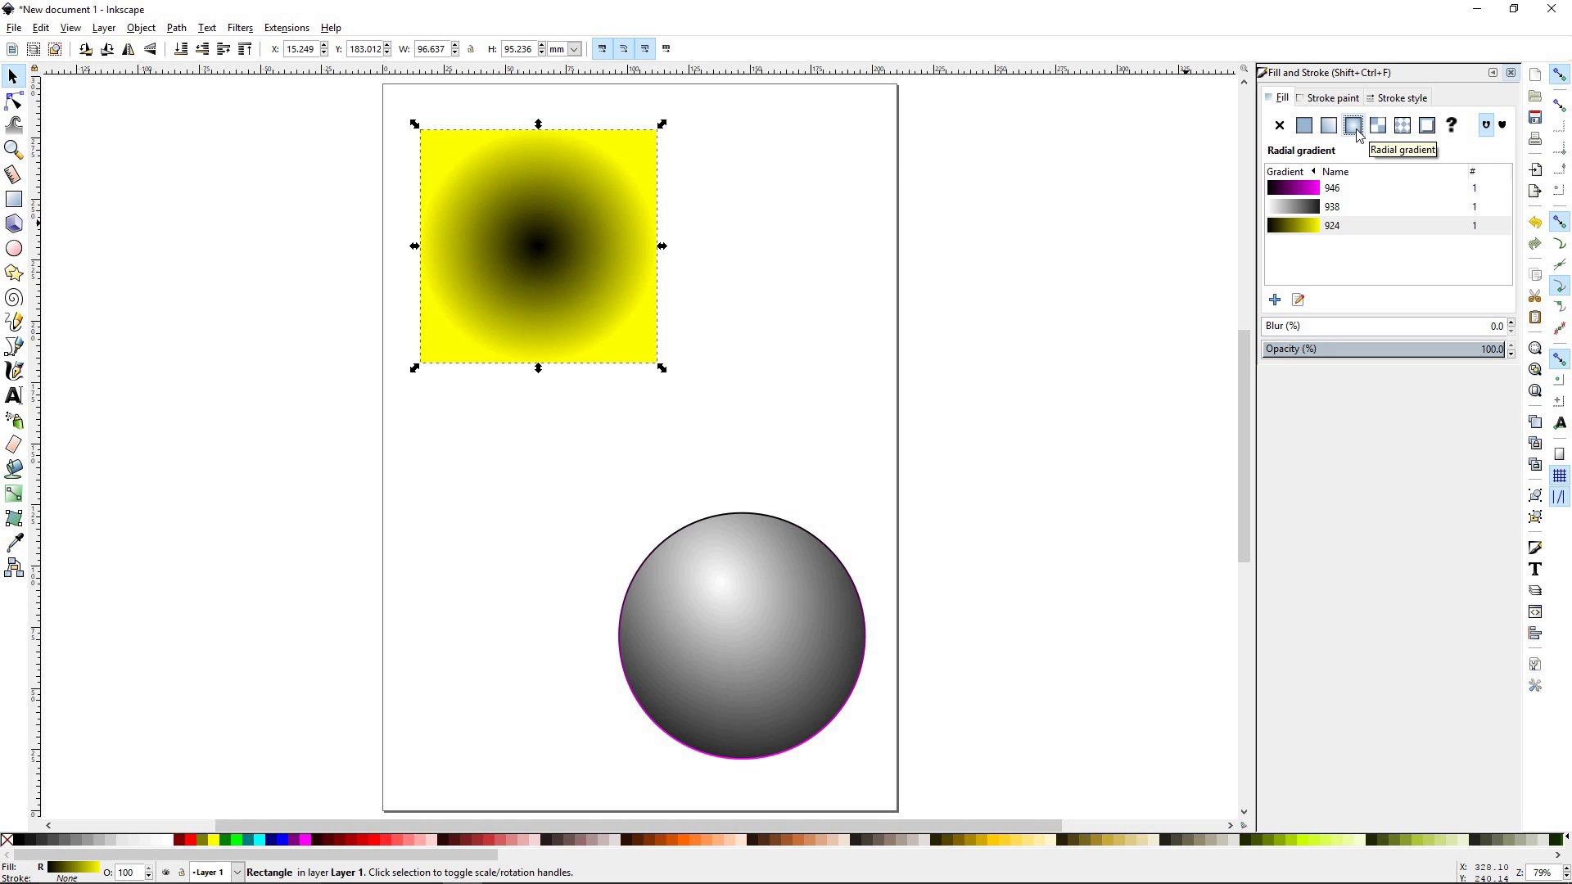
click(1299, 305)
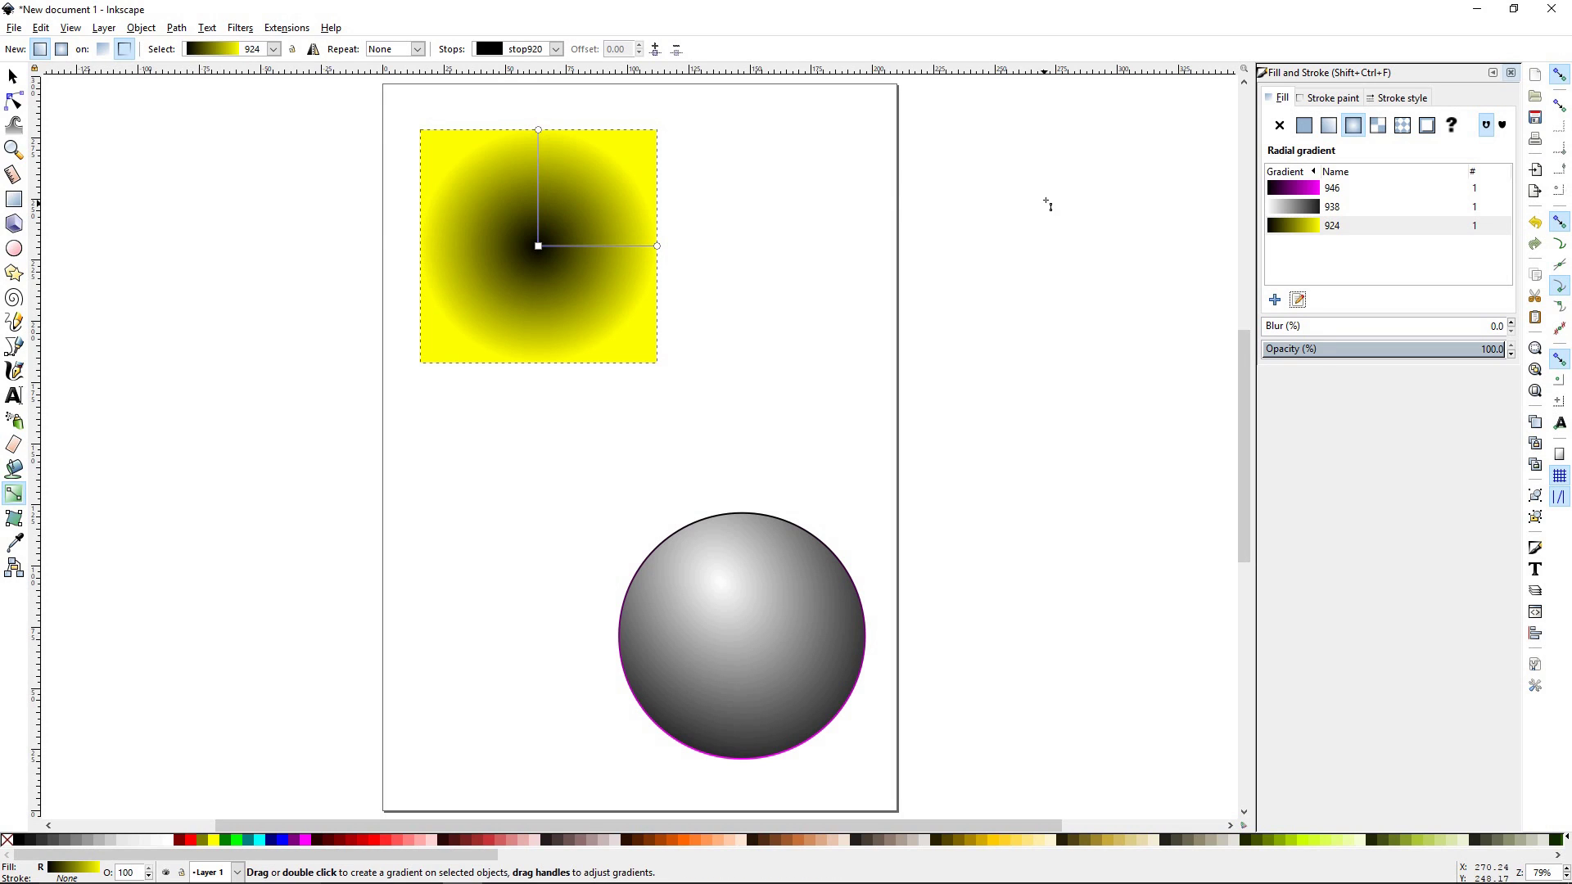
click(1332, 99)
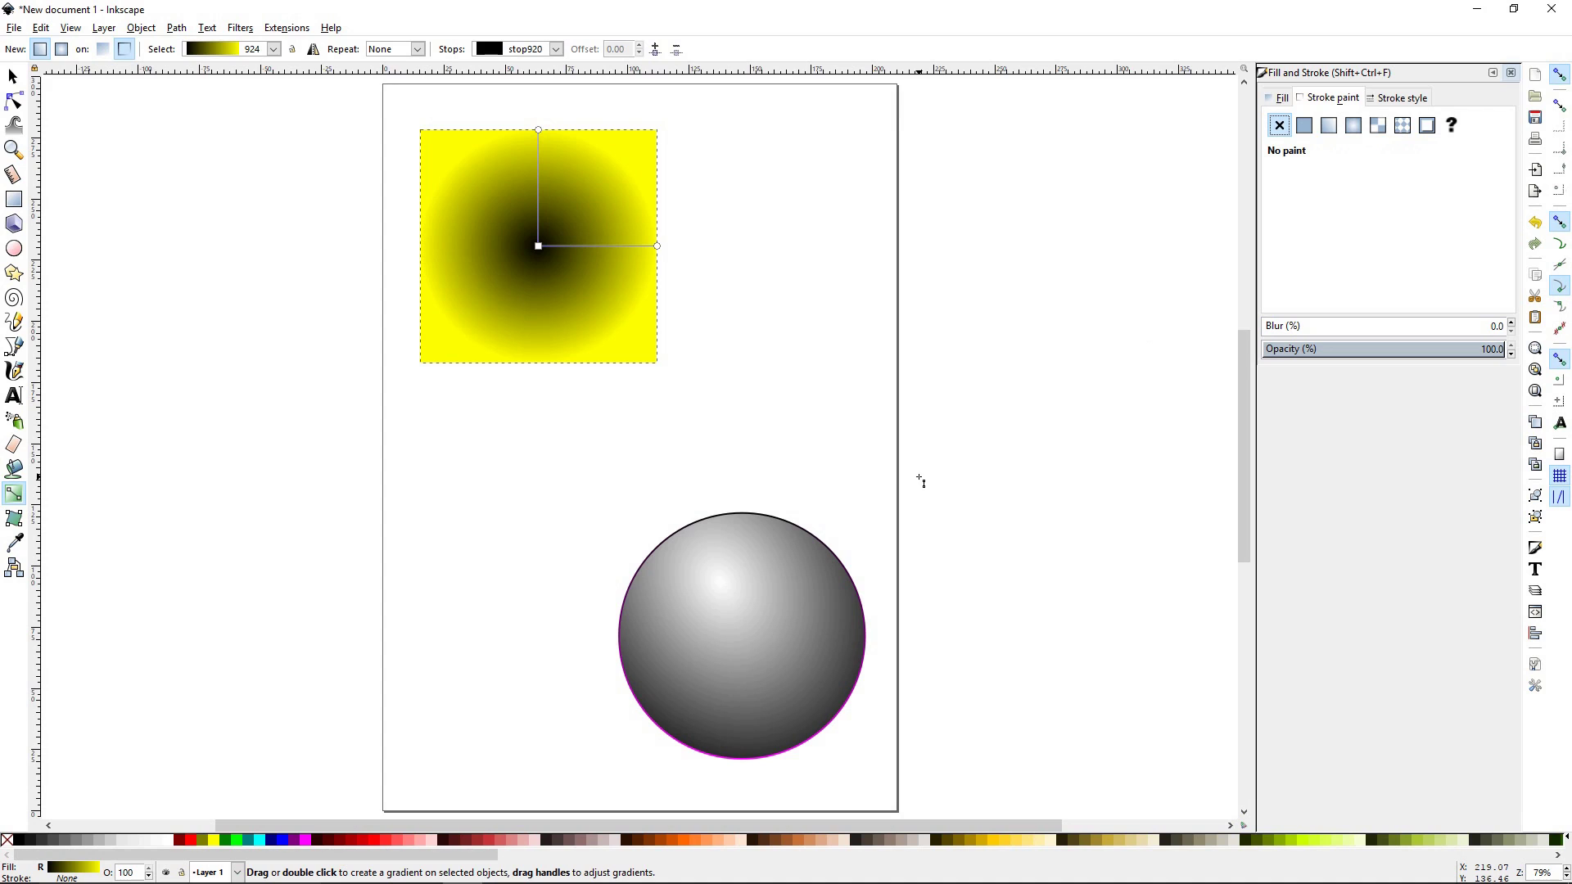
- Switch the circle's outline from a linear to a radial gradient for on-canvas editing
key(s)
click(724, 640)
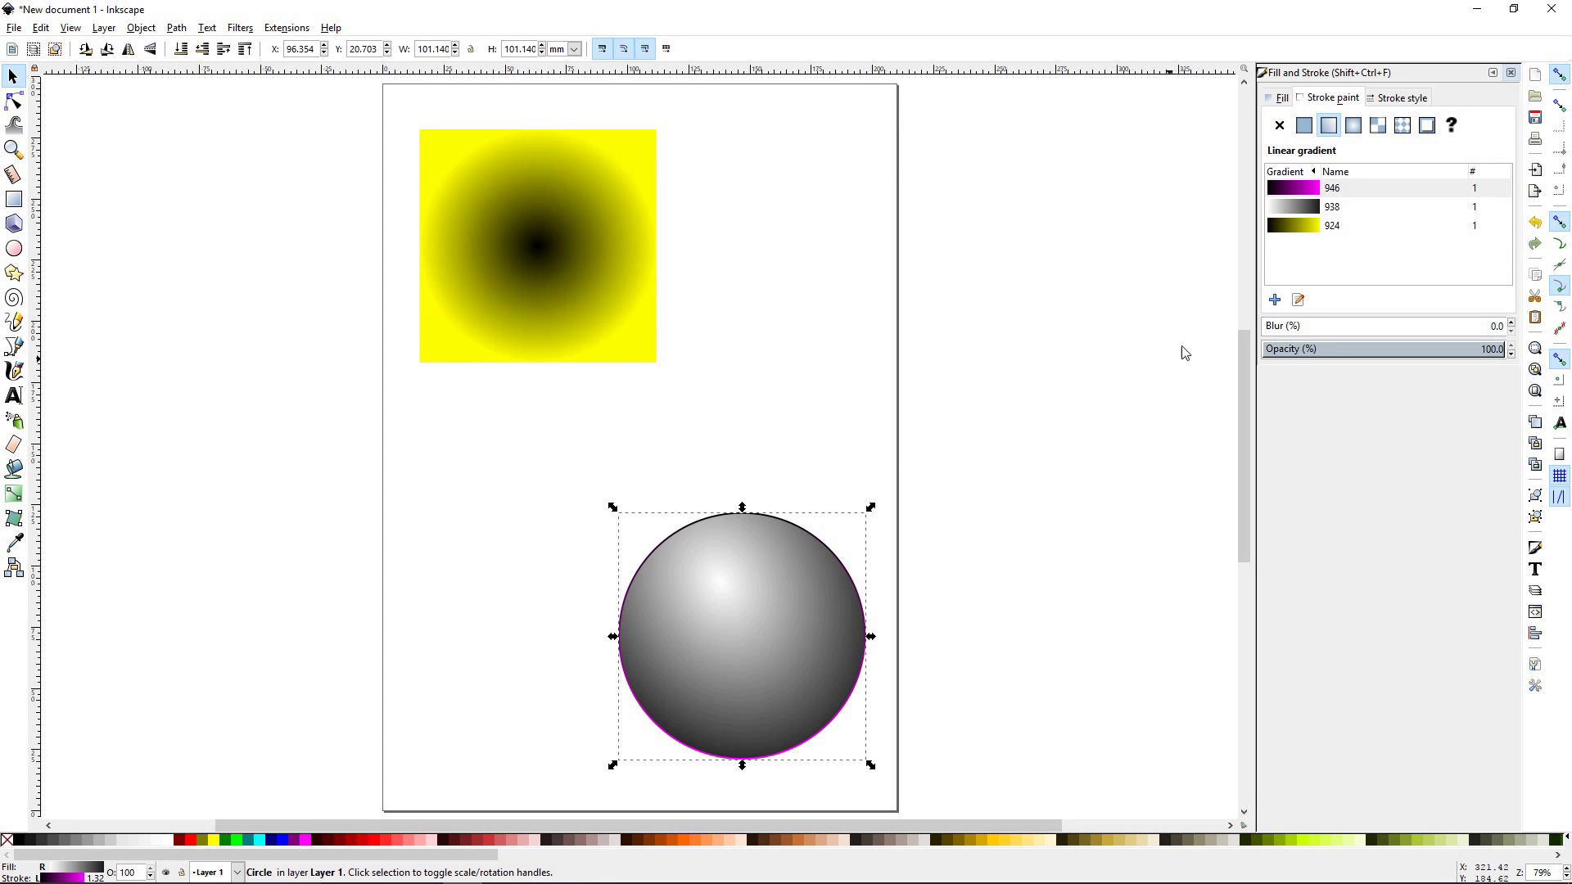
click(1353, 126)
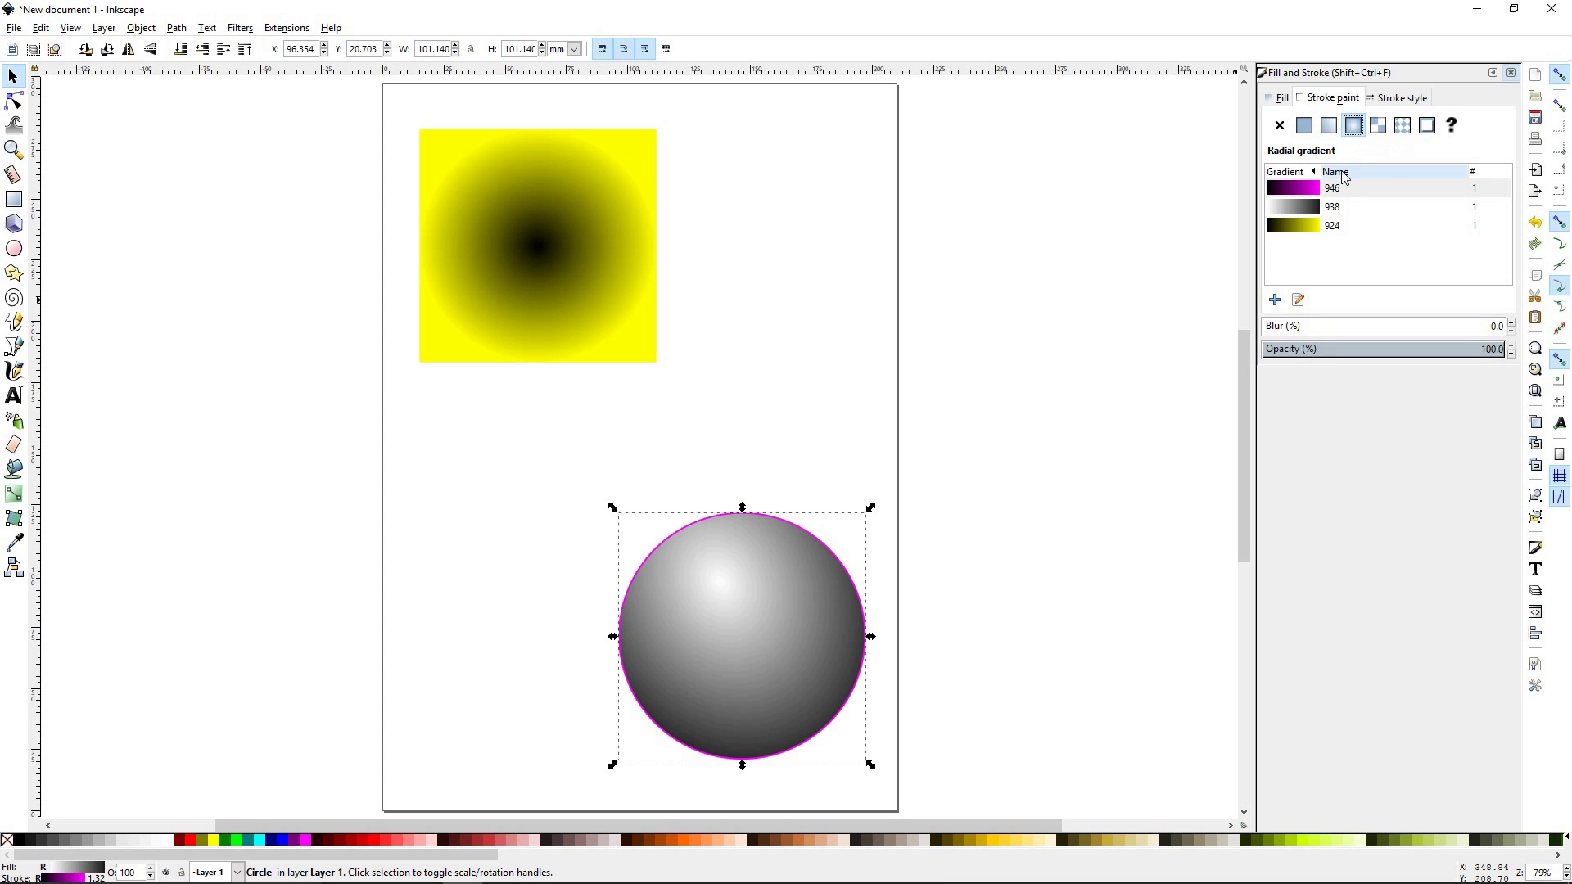
click(1298, 300)
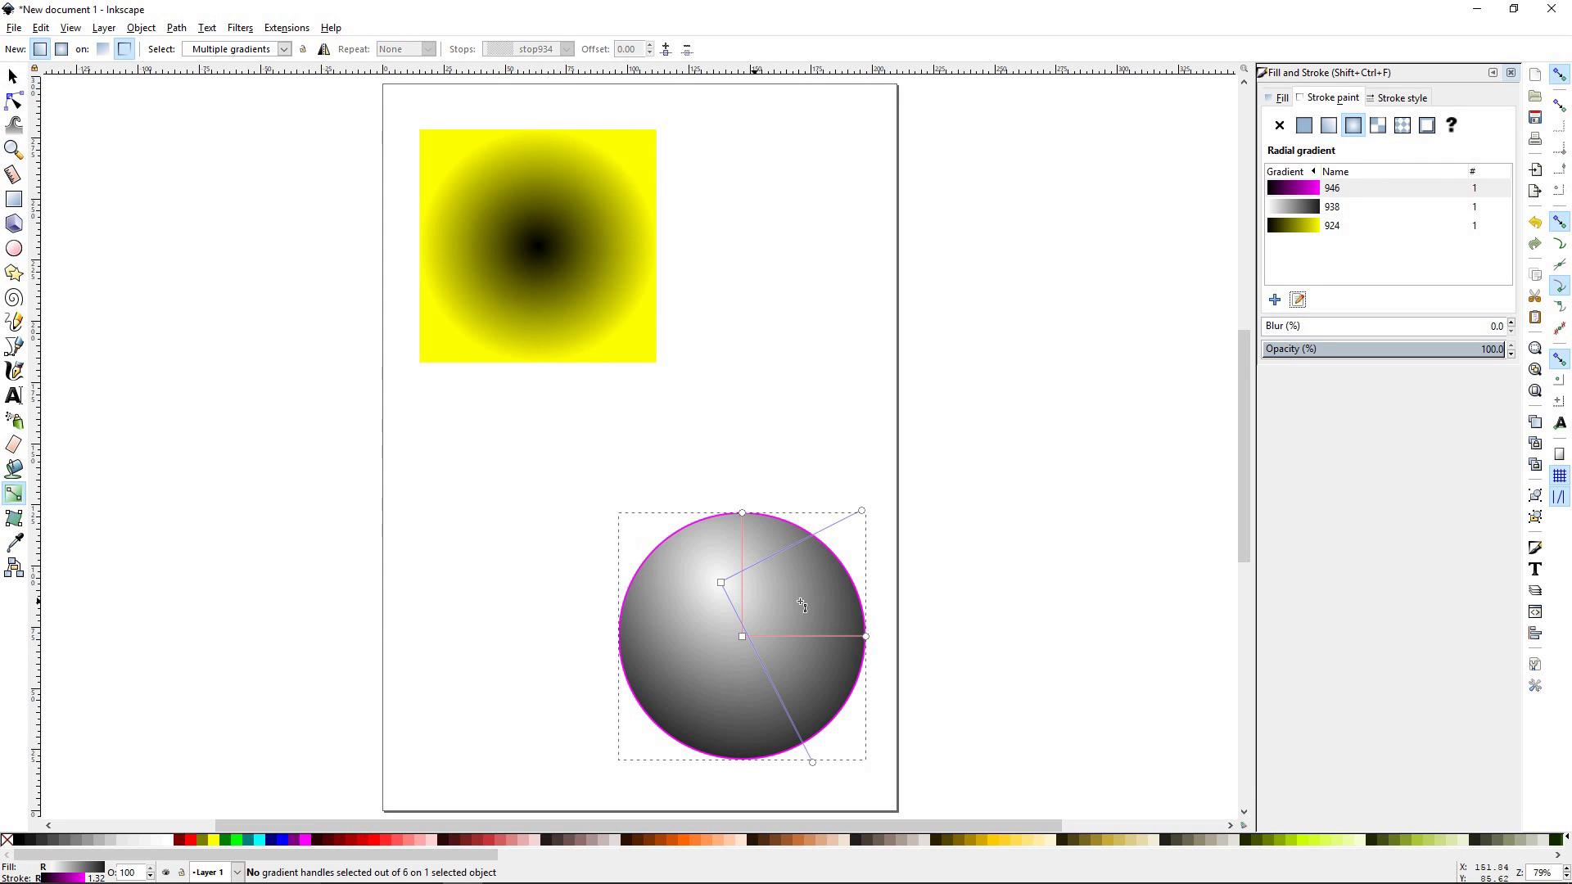
- Widen the outline gradient's radius and move its centre to the circle's left edge
drag(868, 638, 985, 640)
click(742, 636)
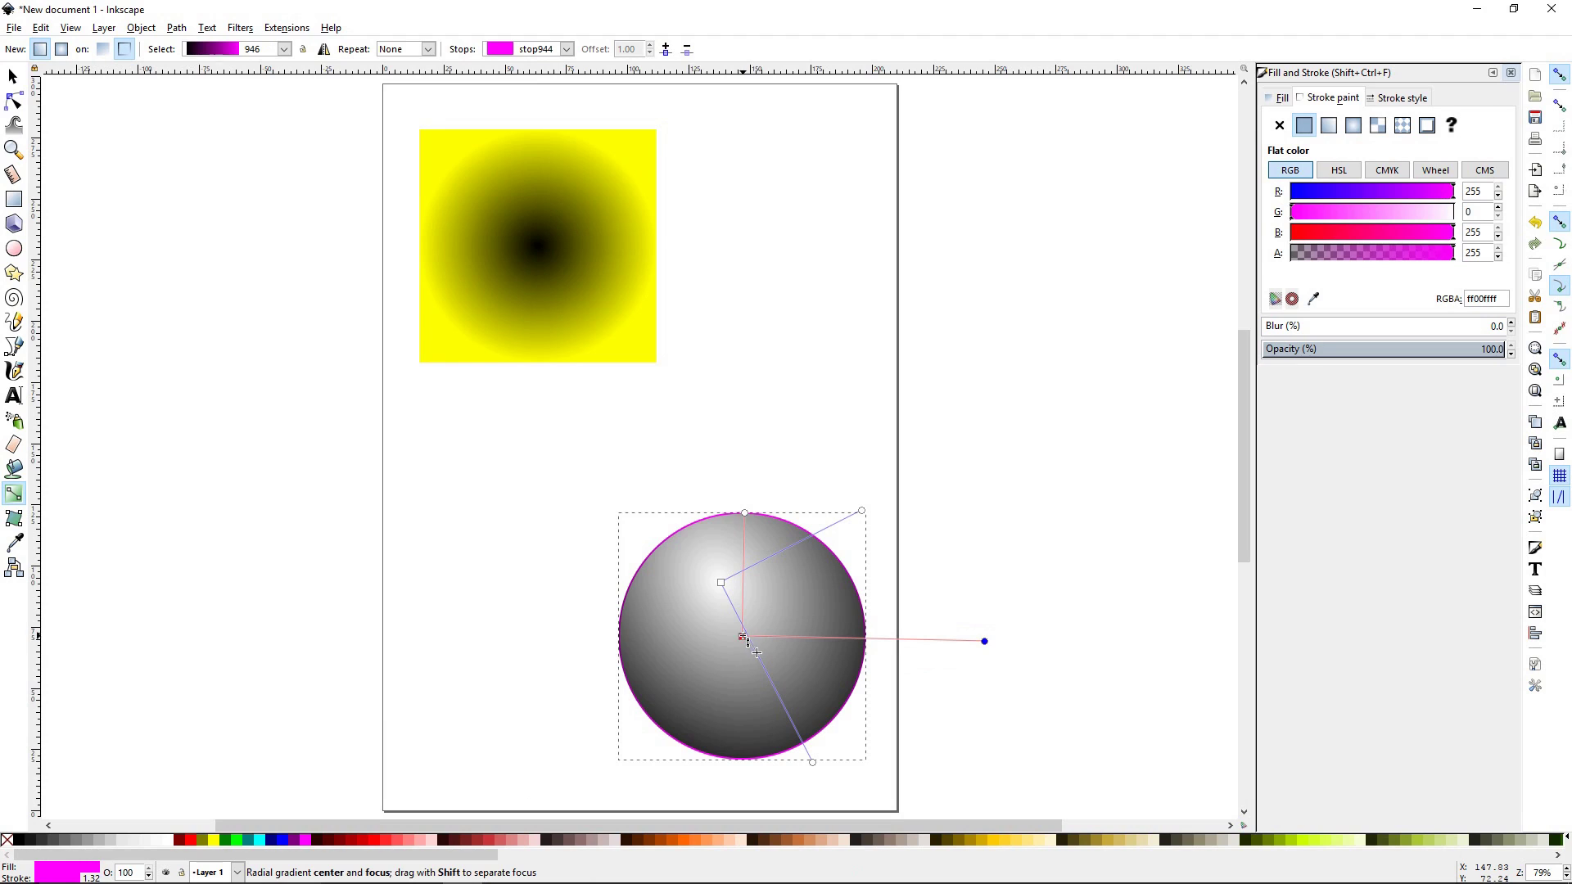
drag(741, 637, 623, 645)
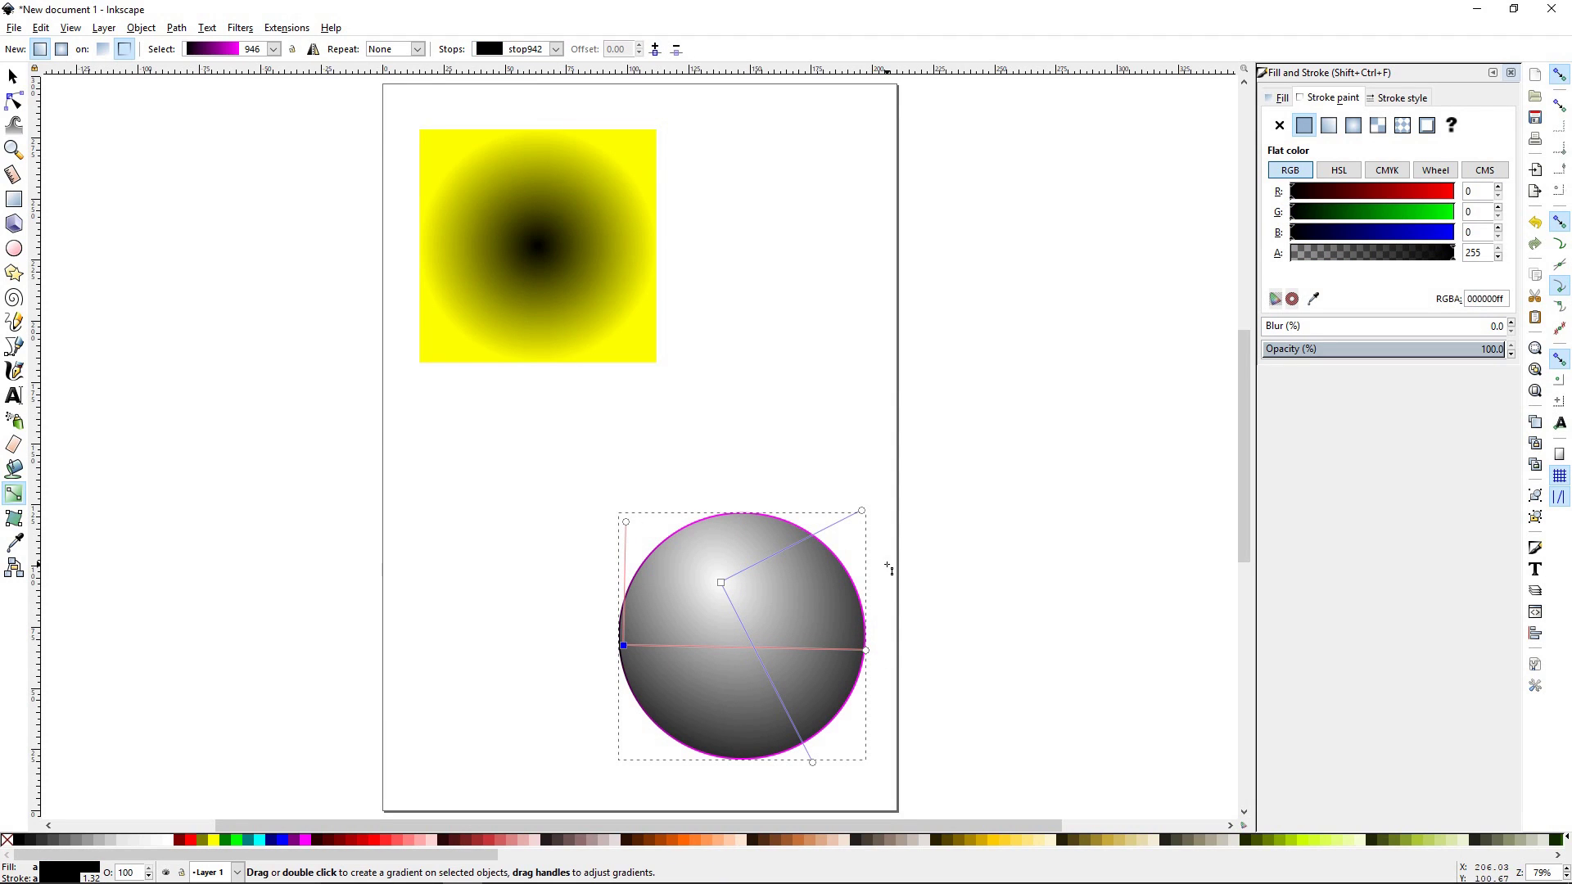